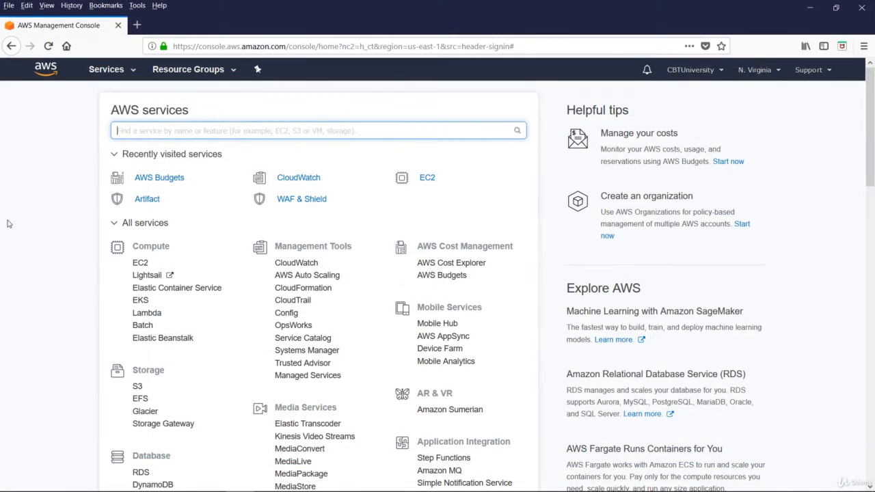
Open the CloudWatch service and load its list of available metrics in a separate browser tab
left_click(306, 266)
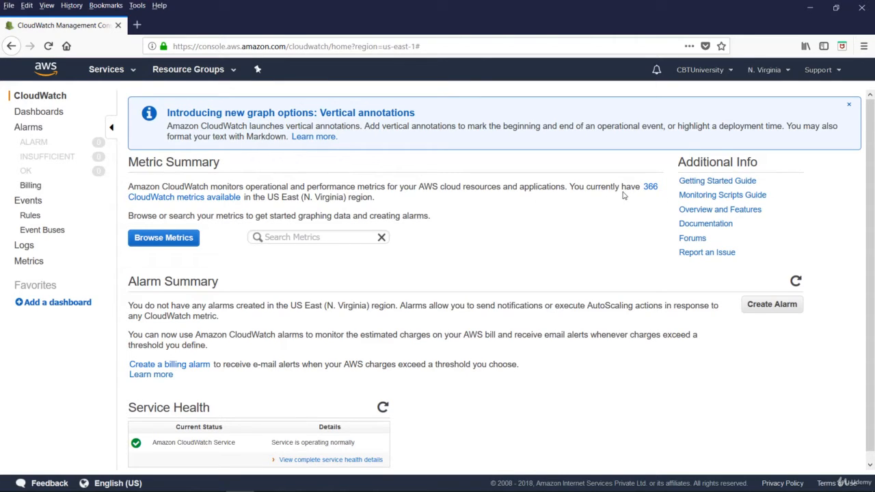
middle_click(218, 197)
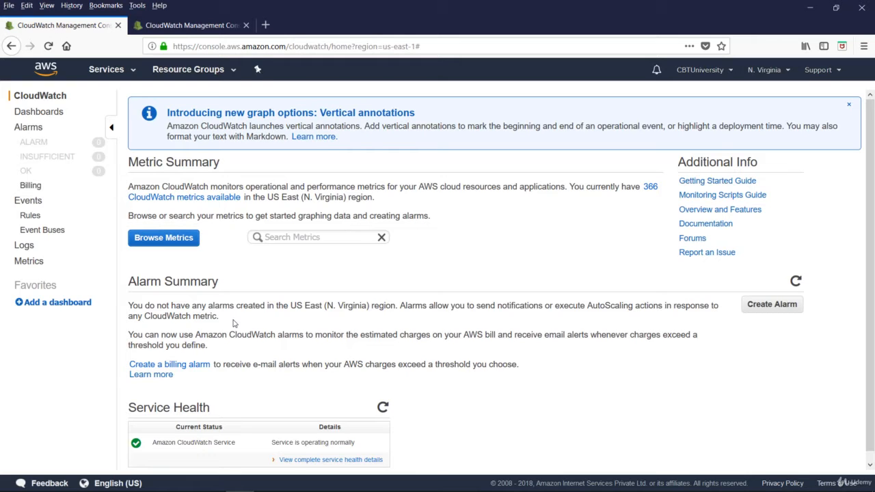
Start a billing alarm for monthly charges exceeding 100 USD, notifying the existing list named after a person
left_click(185, 369)
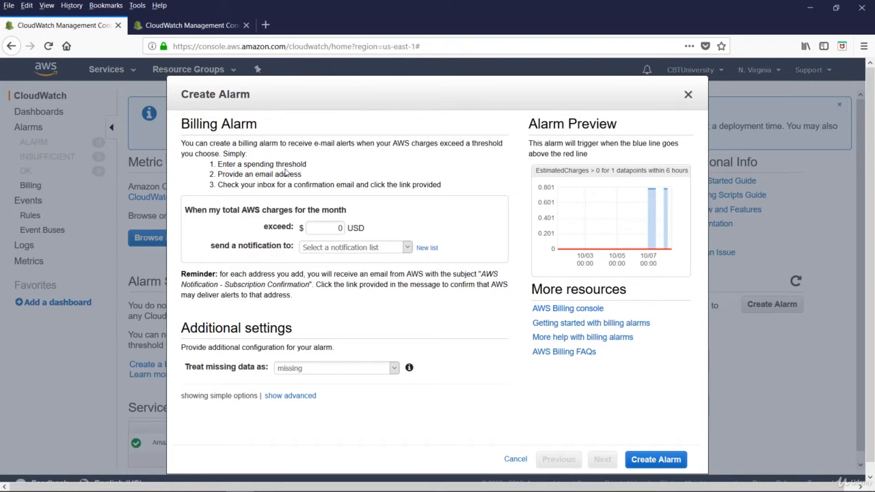
left_click(337, 229)
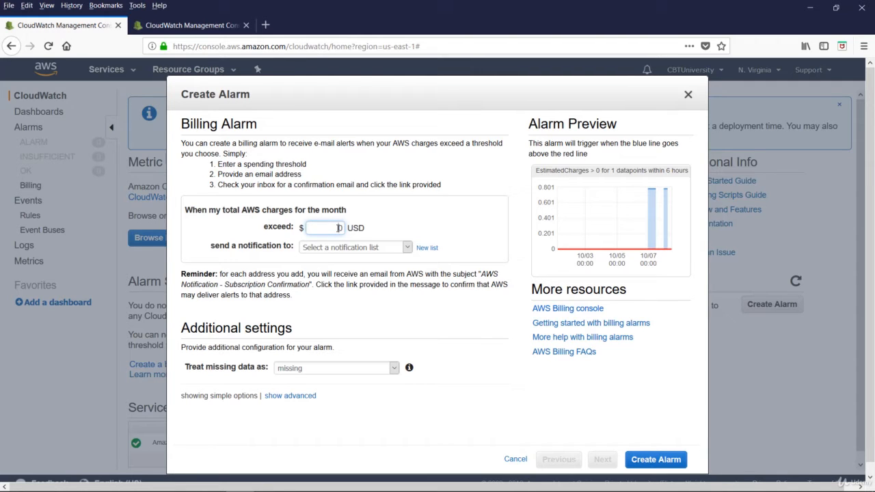
type("100")
left_click(404, 250)
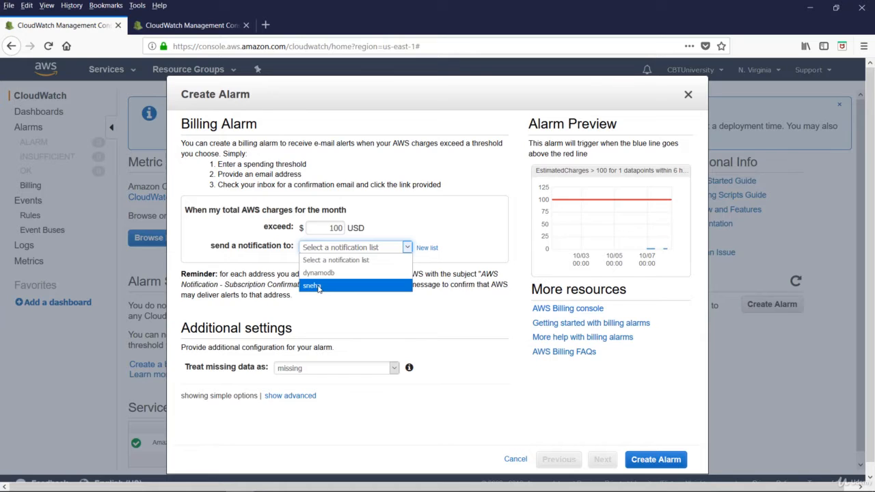
left_click(319, 287)
Set the billing alarm to treat missing data as ignore (maintain the alarm state) and create it
left_click(335, 387)
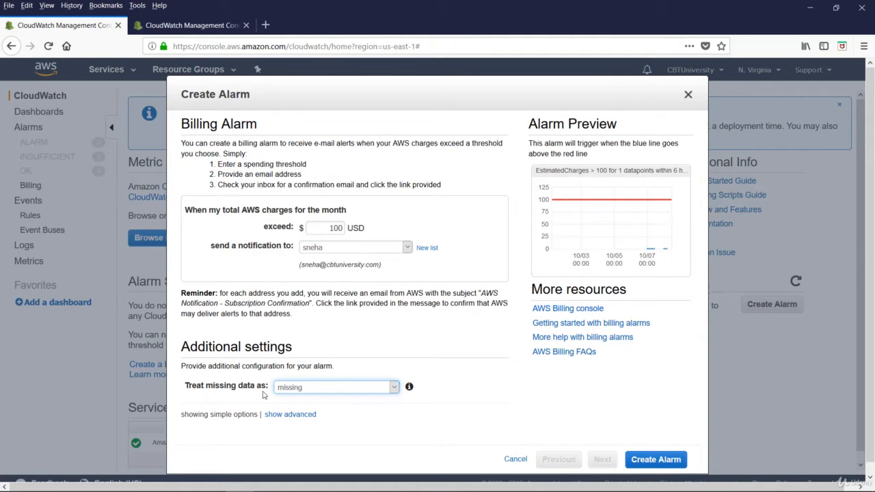
left_click(390, 392)
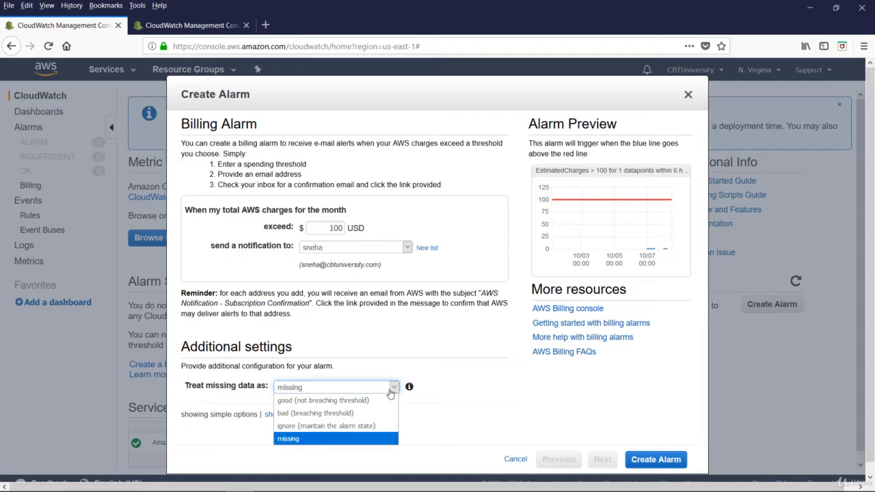
left_click(345, 426)
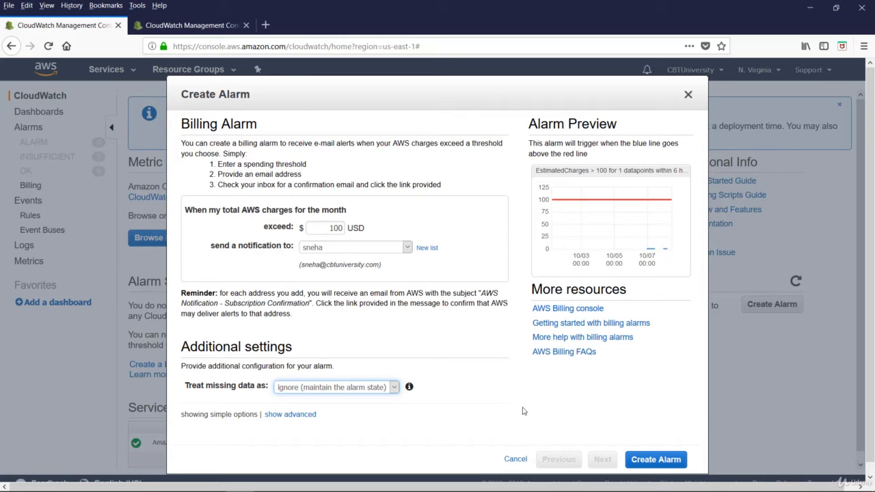
left_click(648, 460)
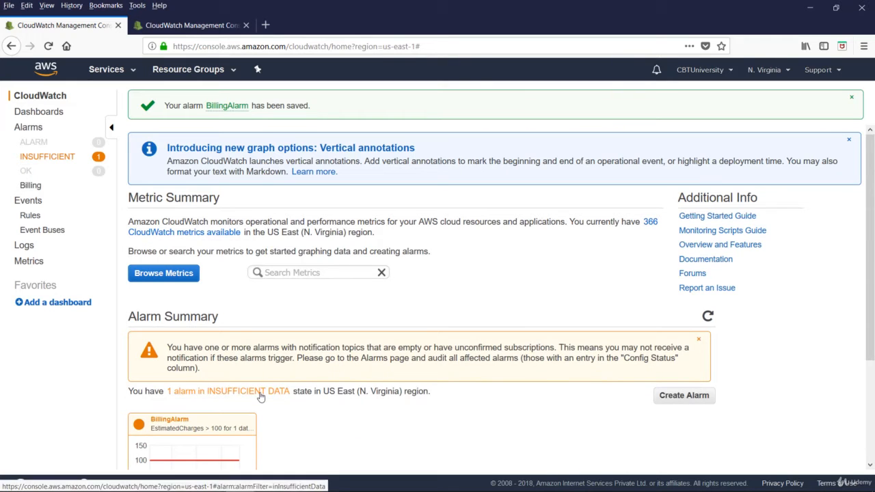
Review the details of the BillingAlarm in the INSUFFICIENT state and browse the EC2 metrics offered for a new alarm
left_click(47, 161)
left_click(308, 155)
left_click_drag(299, 320, 292, 227)
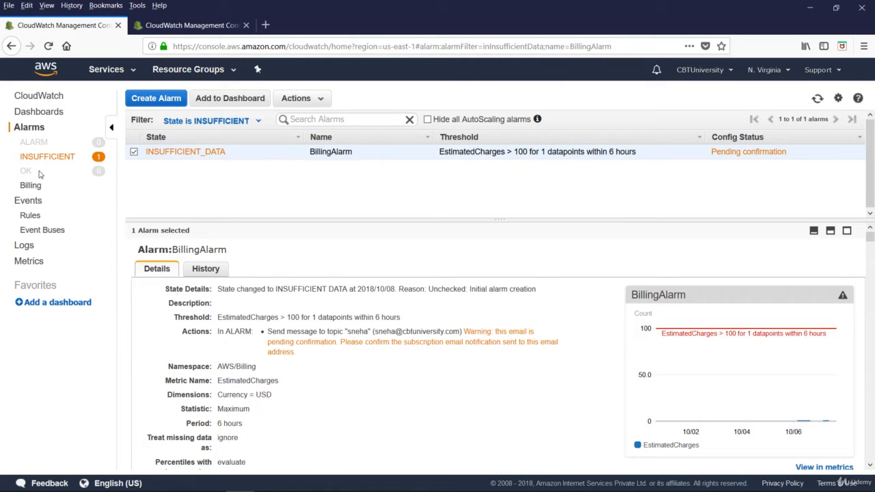
left_click(158, 99)
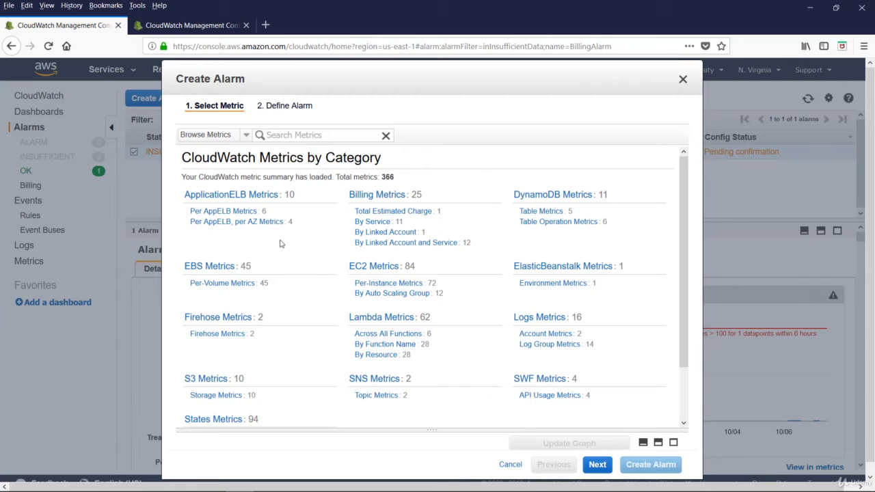
left_click(380, 266)
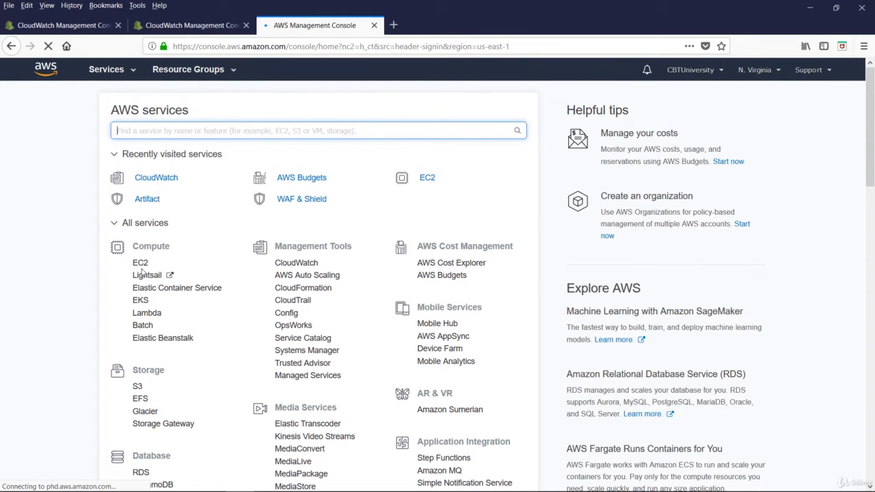
Open EC2 in a new browser tab and start launching an instance from the Microsoft Windows Server 2016 Base image
left_click(140, 264)
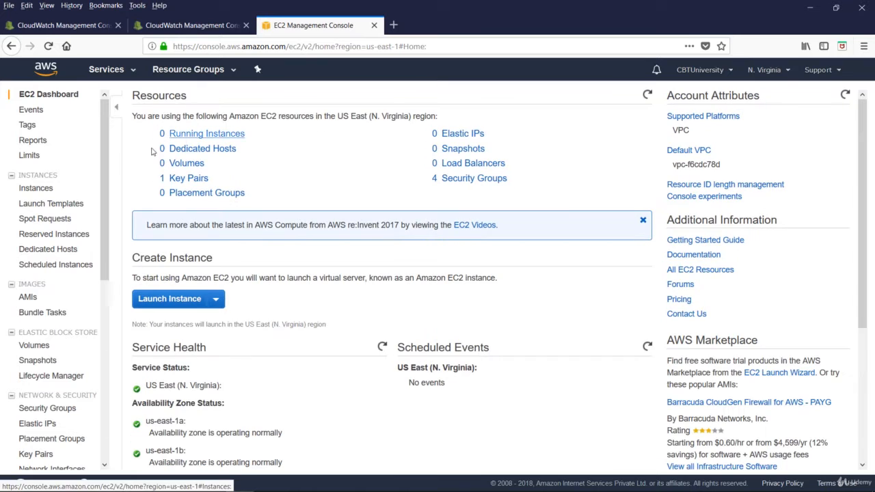
left_click(171, 303)
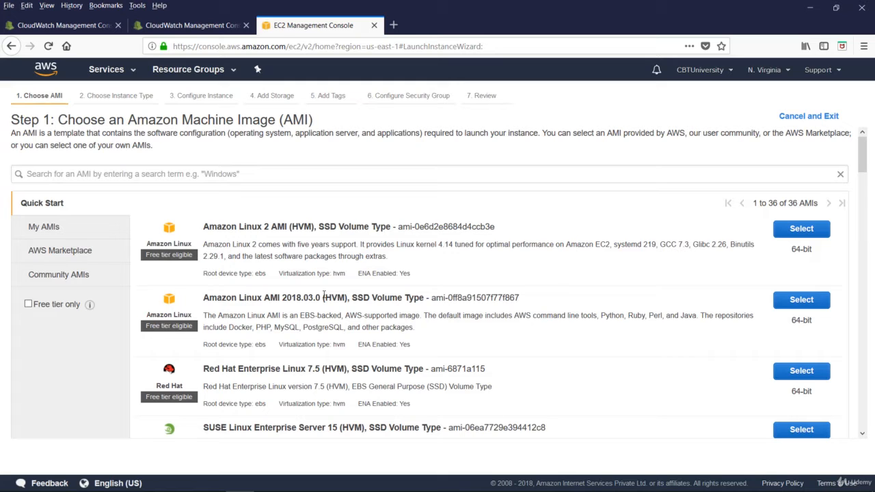
scroll(324, 295, "down", 6)
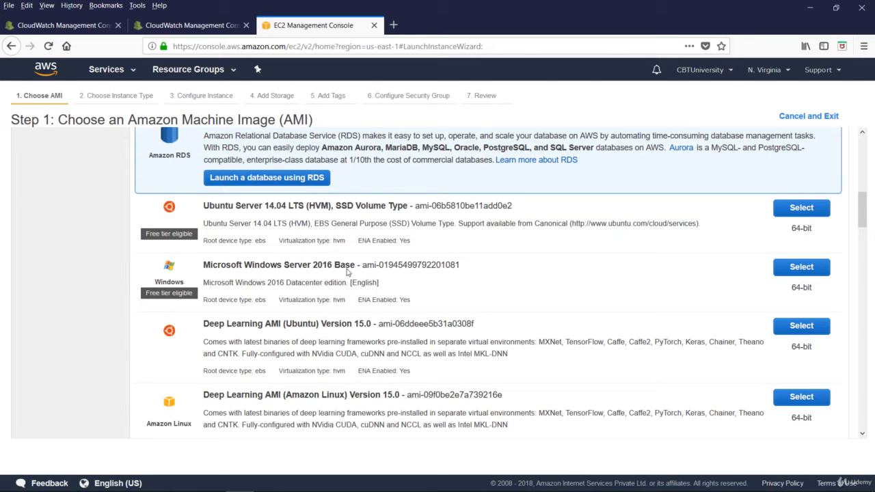
left_click(793, 269)
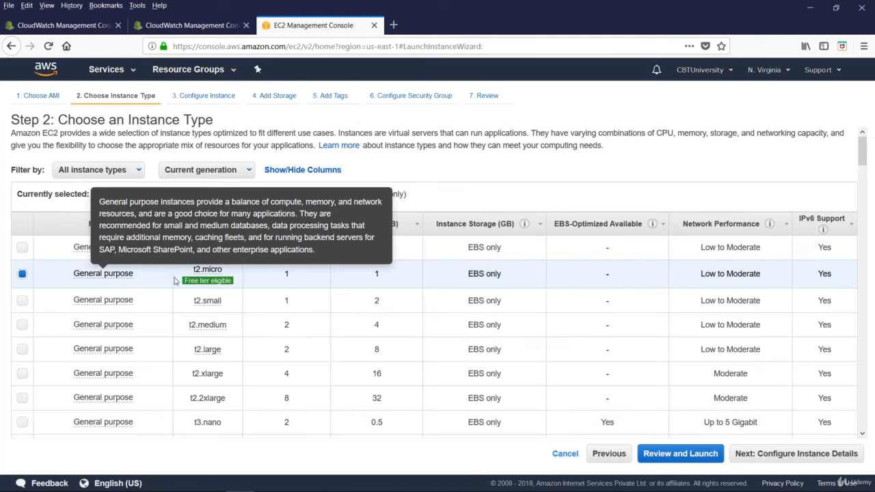
Keep the t2.micro type and the default instance details and storage, add no tags, and continue past the tags stage
mouse_move(218, 283)
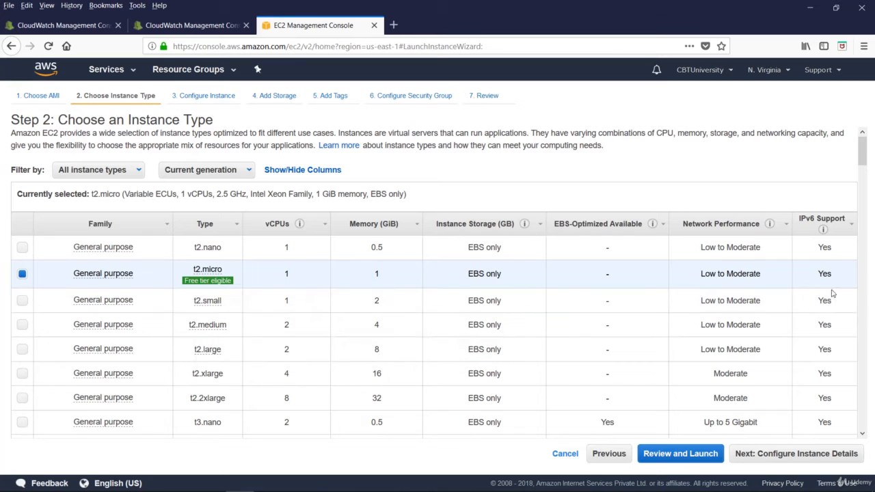
left_click(813, 458)
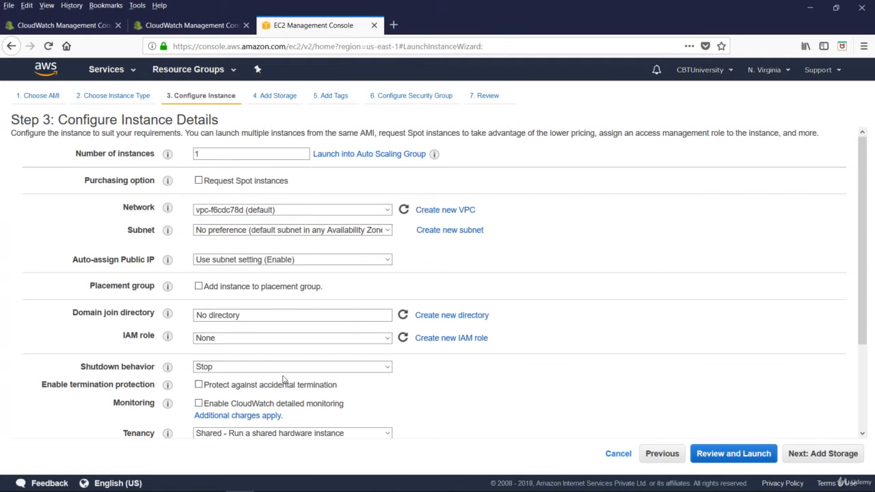
left_click(813, 455)
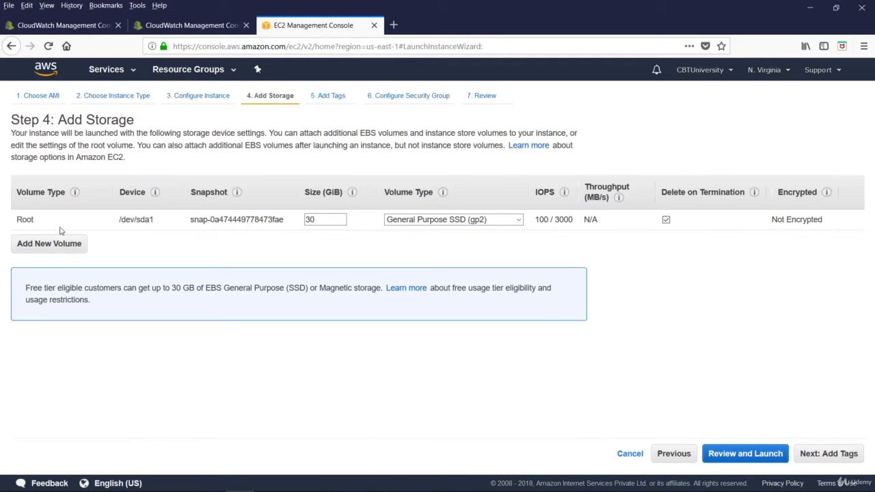
left_click(855, 453)
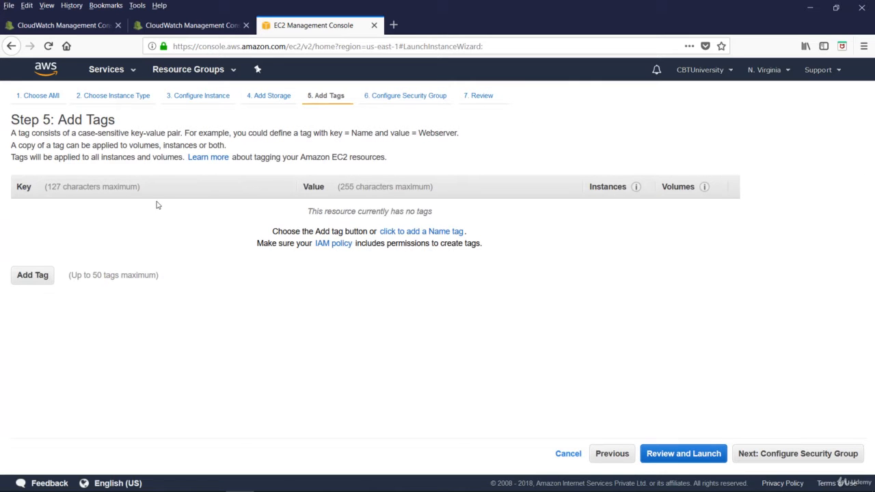
left_click(793, 454)
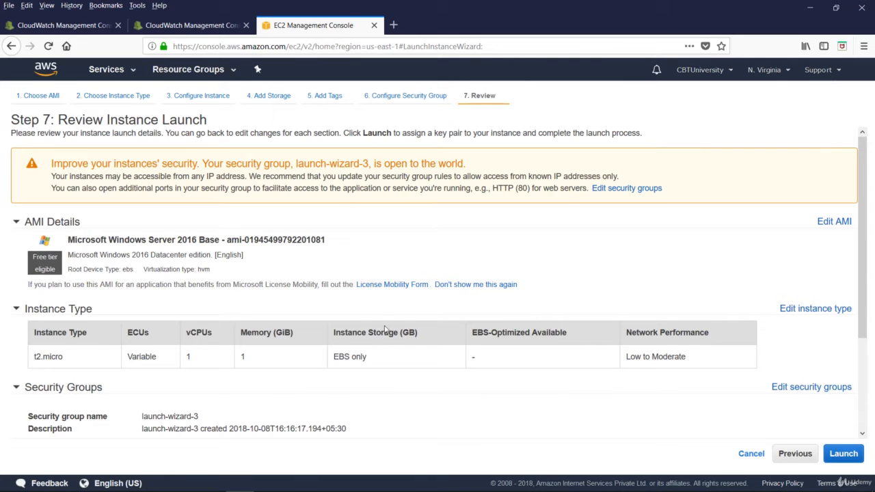
Launch the reviewed instance with a new key pair named kp-new, saving its private key file
scroll(220, 395, "down", 3)
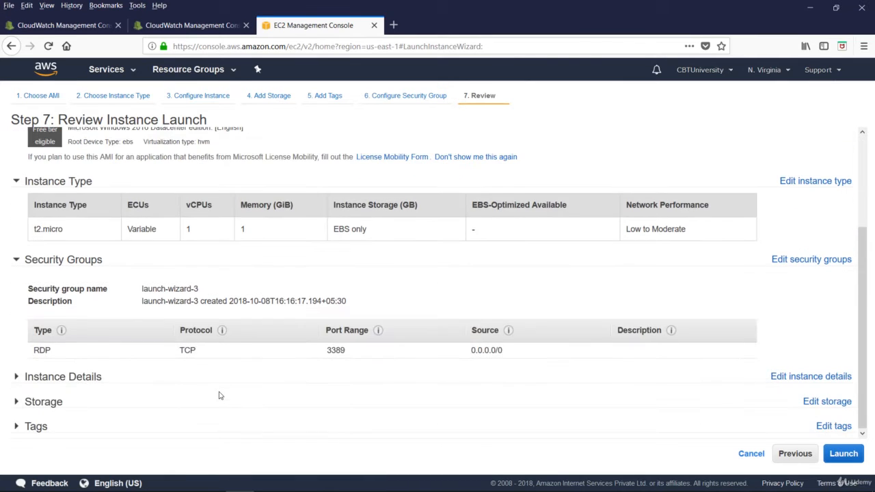
left_click(845, 456)
left_click(398, 291)
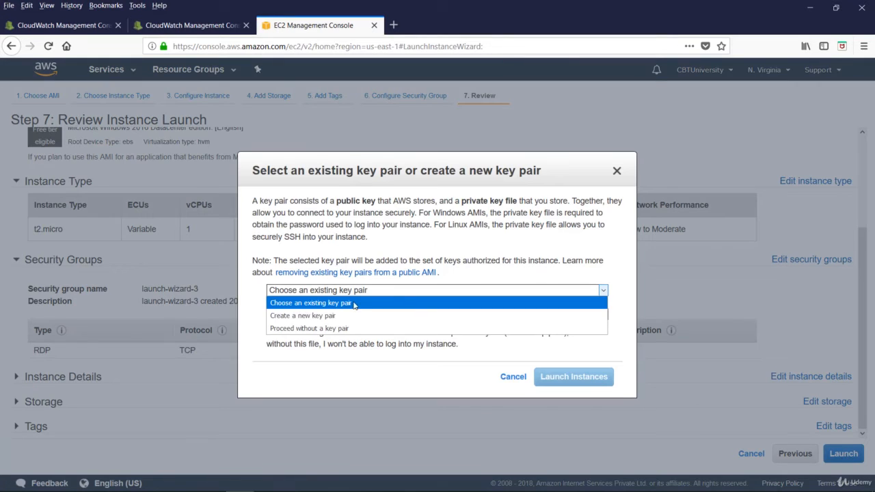
left_click(340, 315)
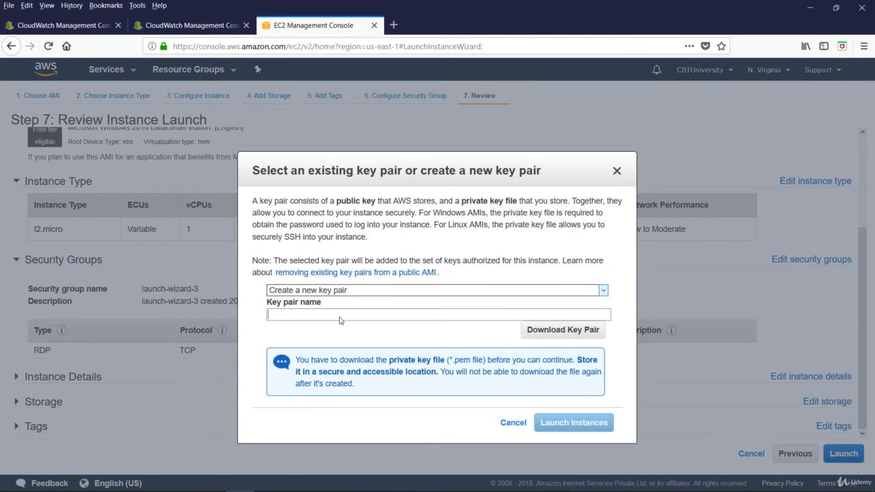
type("kp-new")
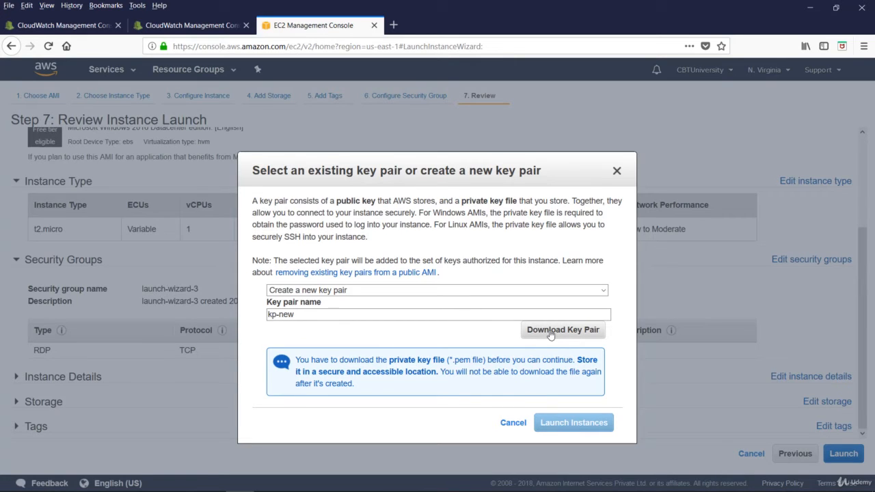
left_click(550, 333)
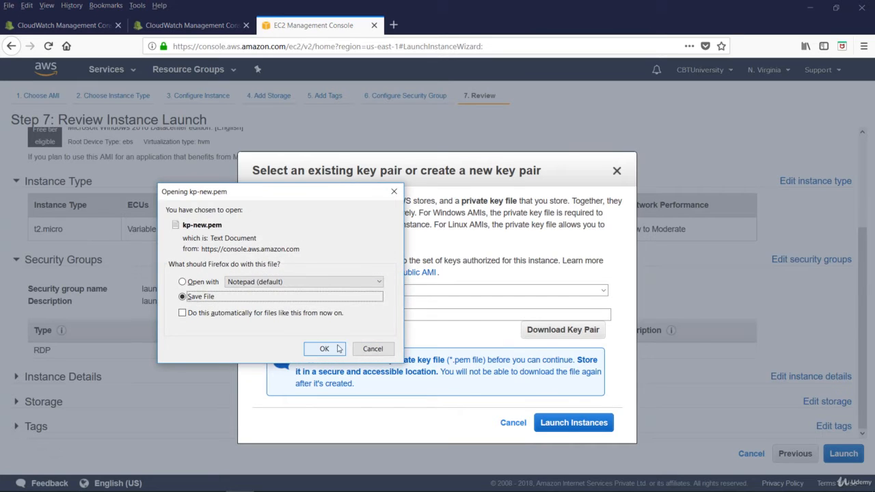
left_click(324, 348)
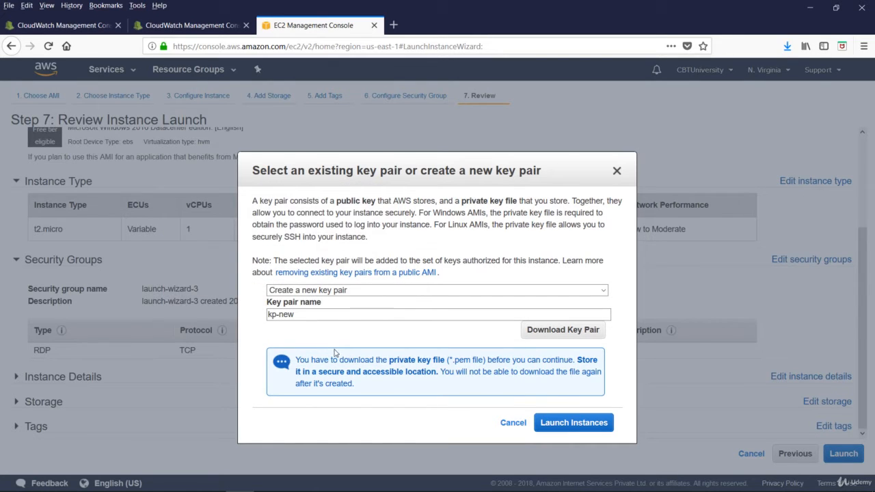
left_click(573, 424)
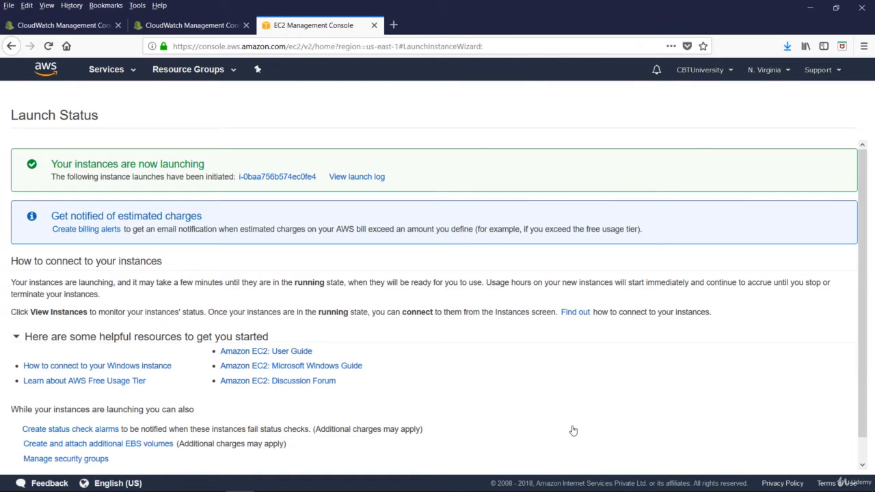
Open the launched instance's CloudWatch monitoring and examine its CPU, disk, network and status check graphs
left_click(277, 177)
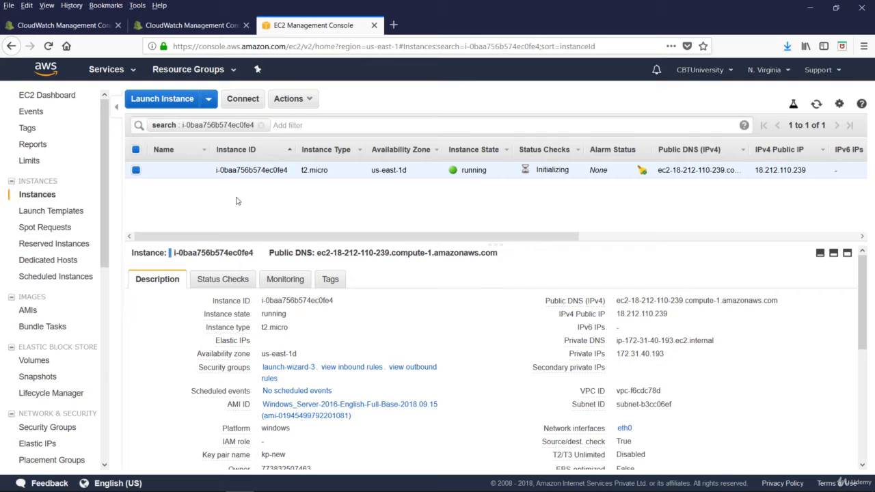
left_click(282, 281)
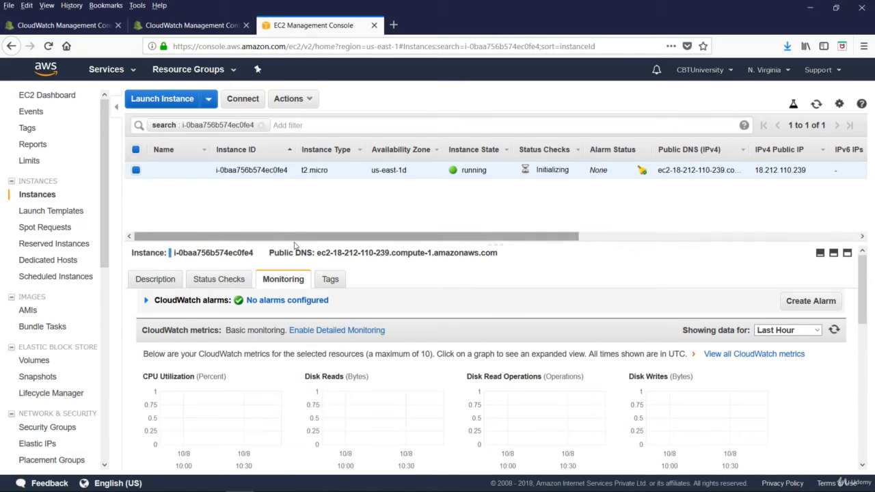
left_click_drag(295, 245, 295, 199)
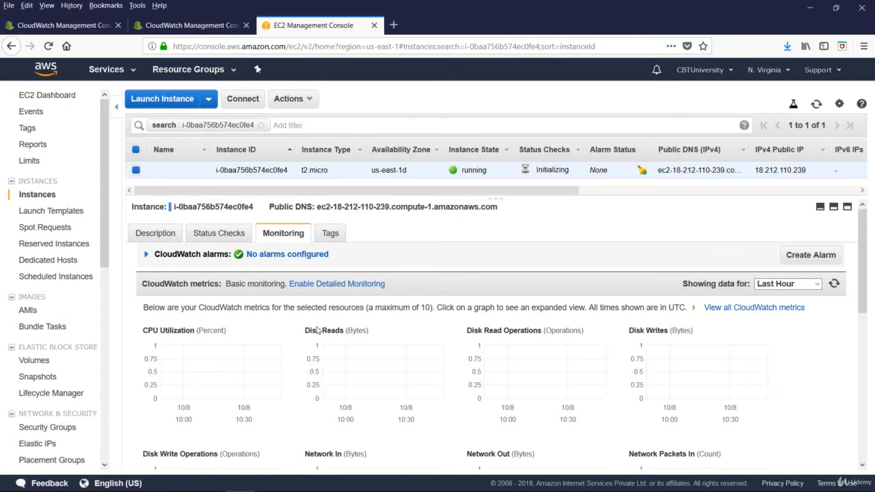
scroll(459, 374, "down", 4)
scroll(457, 380, "up", 4)
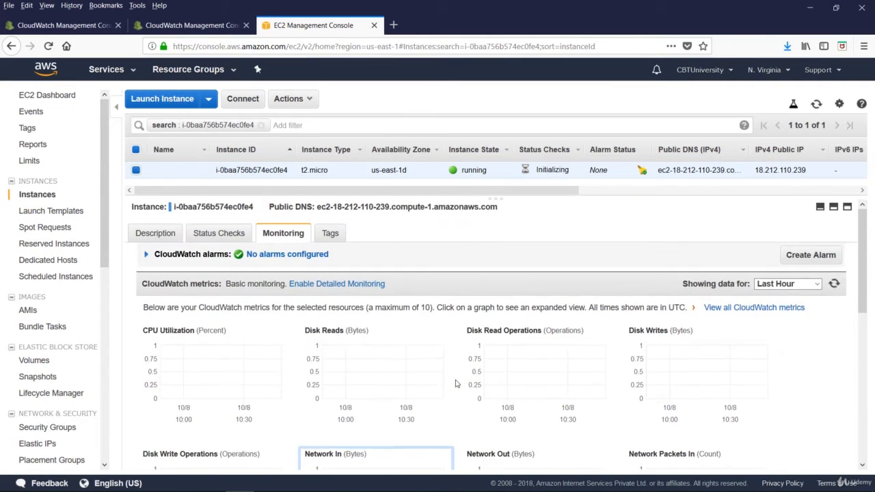
scroll(542, 420, "down", 2)
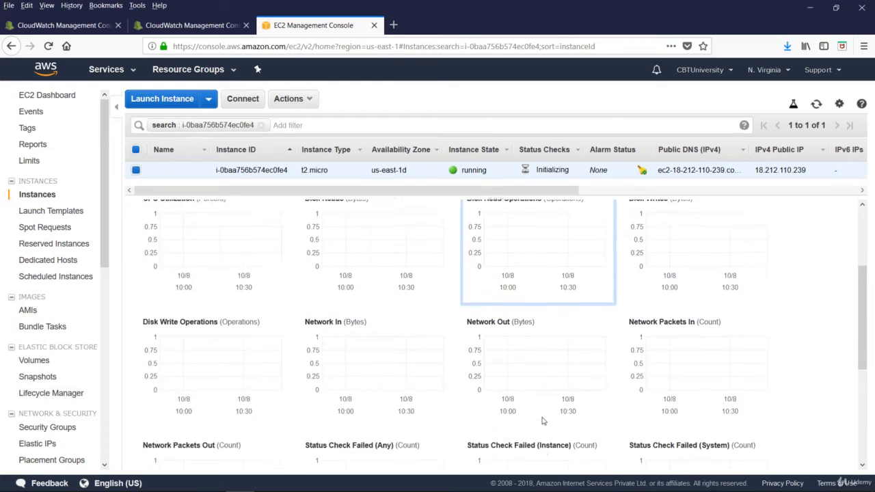
scroll(543, 421, "down", 1)
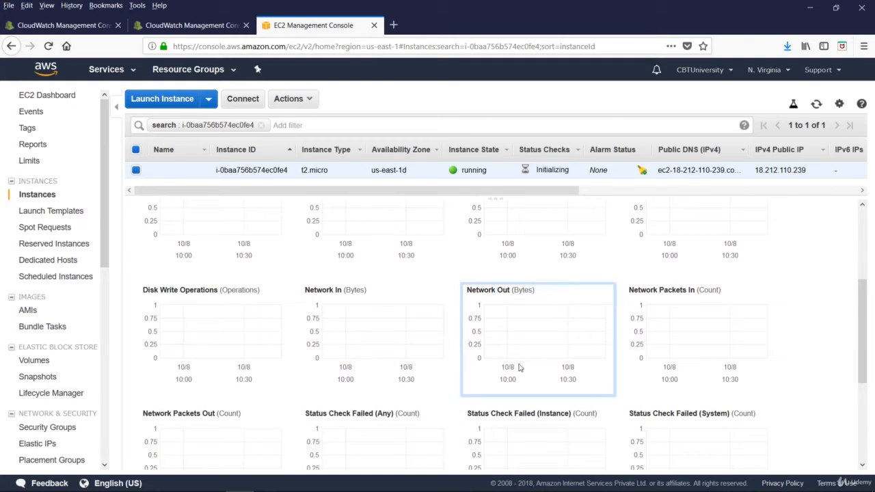
scroll(519, 368, "down", 3)
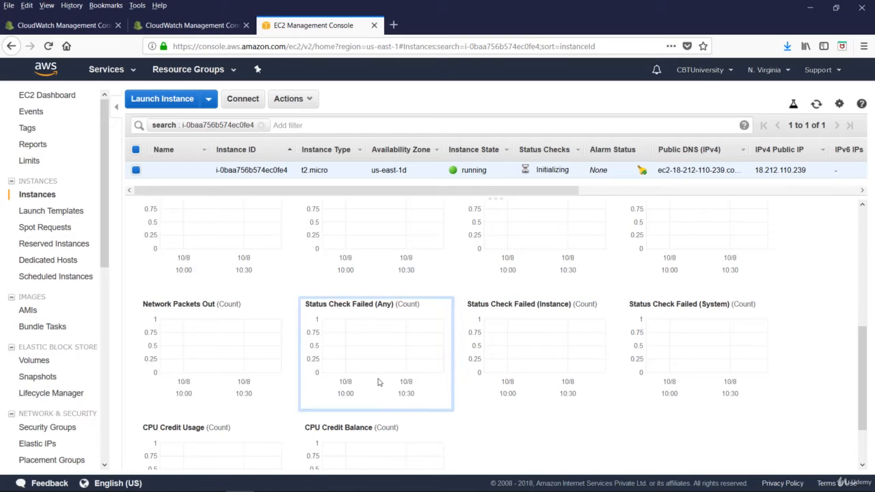
scroll(378, 382, "up", 1)
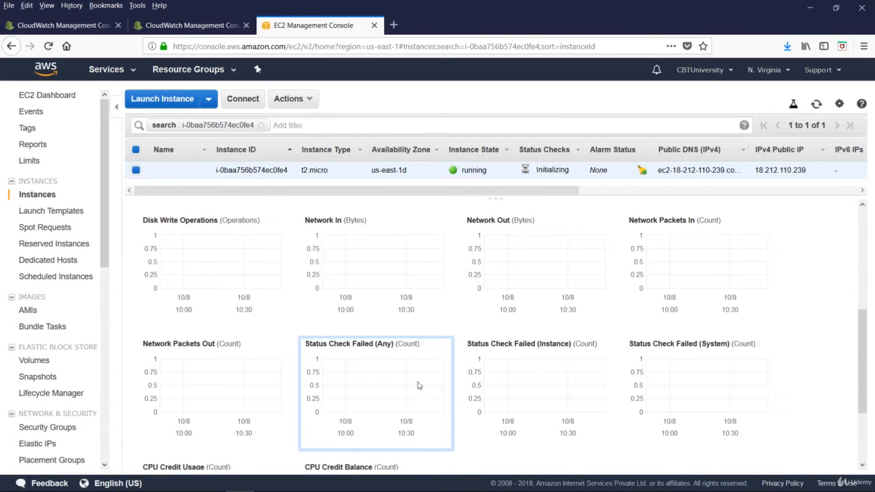
Start a CloudWatch alarm for the instance on average CPU Utilization >= 75 percent for 1 consecutive period of 5 Minutes
scroll(418, 385, "up", 6)
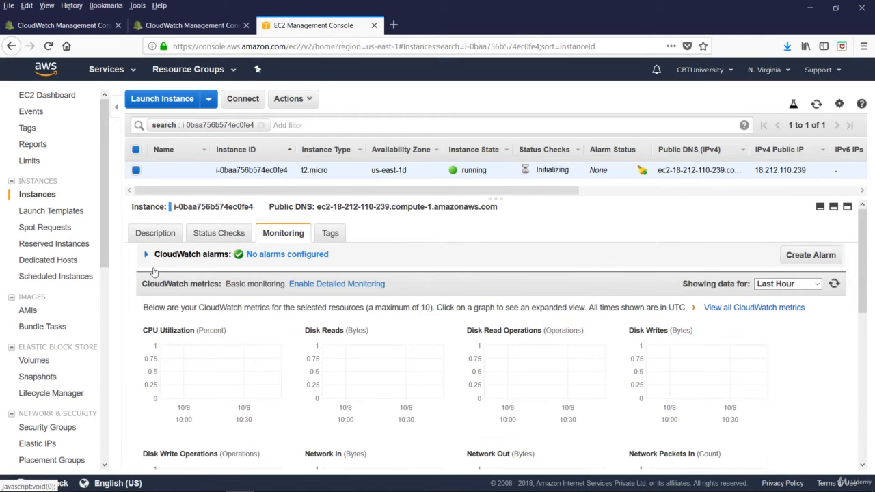
left_click(810, 256)
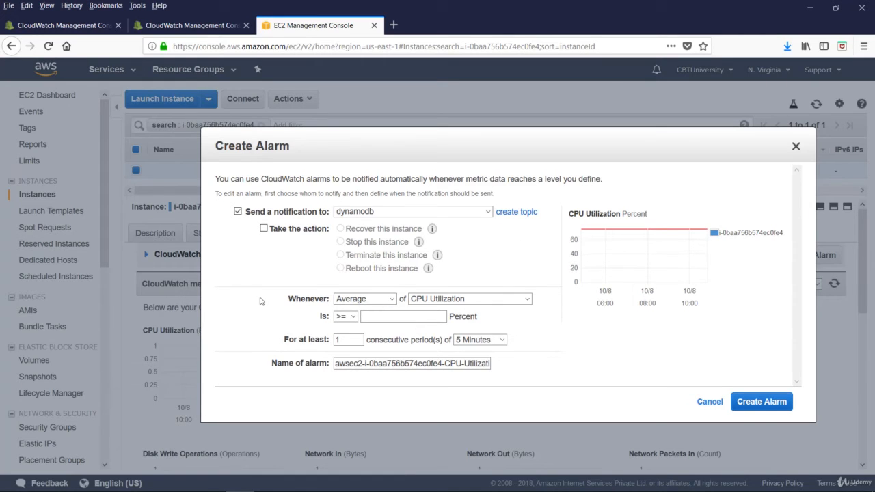
left_click(391, 299)
left_click(527, 300)
left_click(528, 300)
left_click(527, 300)
left_click(352, 317)
left_click(372, 315)
left_click(501, 340)
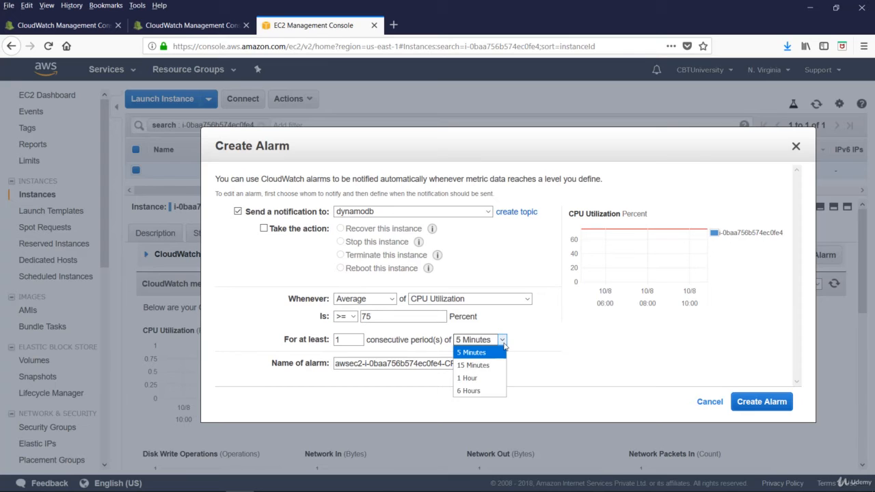
left_click(270, 347)
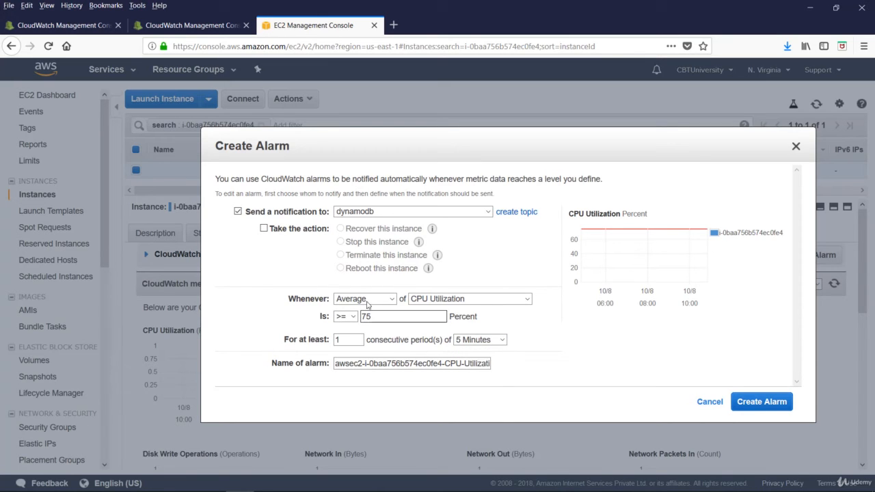
Add the action to stop the instance, choose the existing topic with the person's e-mail for notifications, and create the alarm
left_click(263, 228)
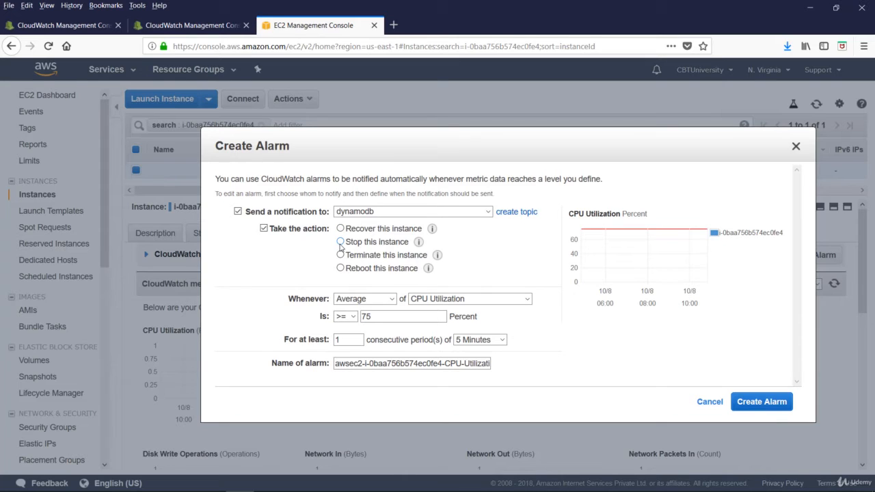
left_click(341, 243)
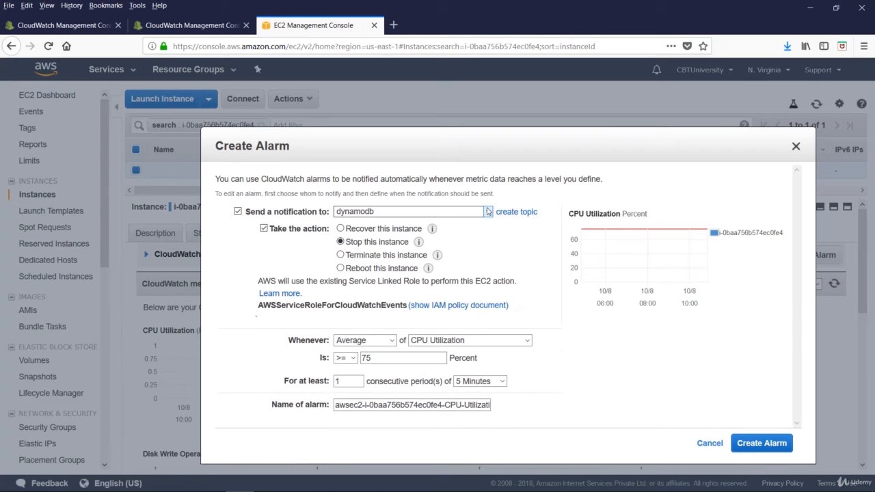
left_click(410, 212)
left_click(515, 212)
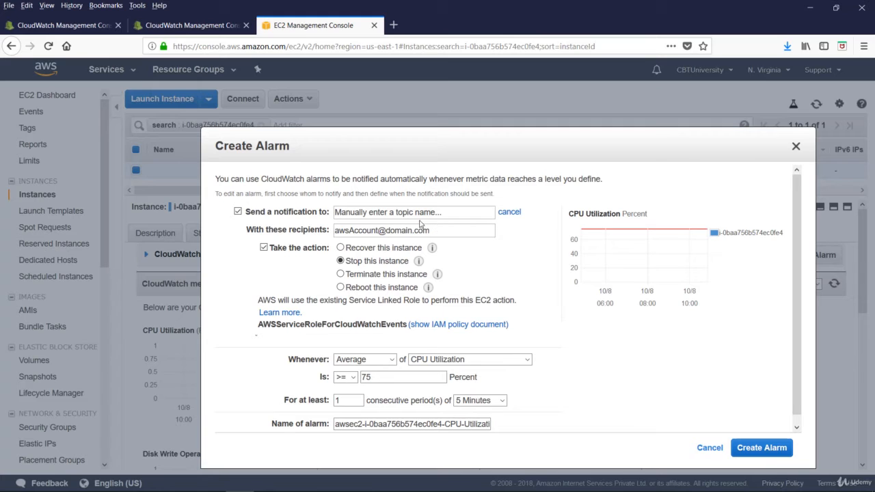
left_click(504, 213)
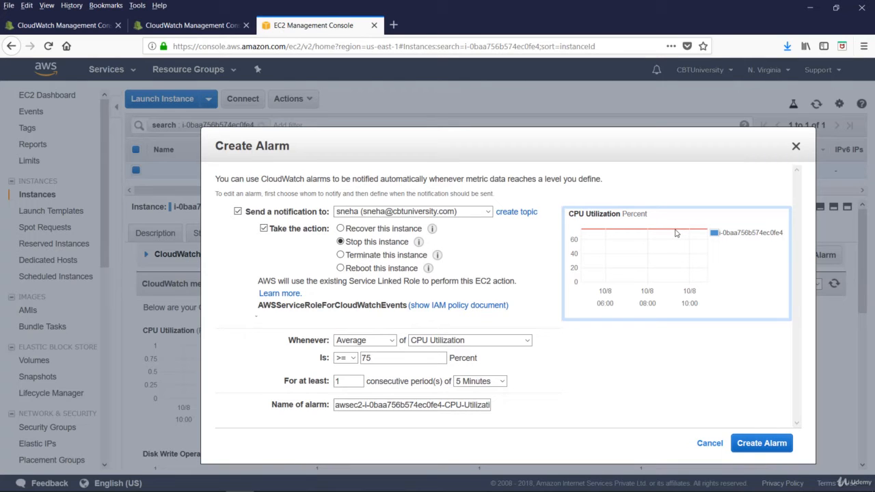
left_click(754, 444)
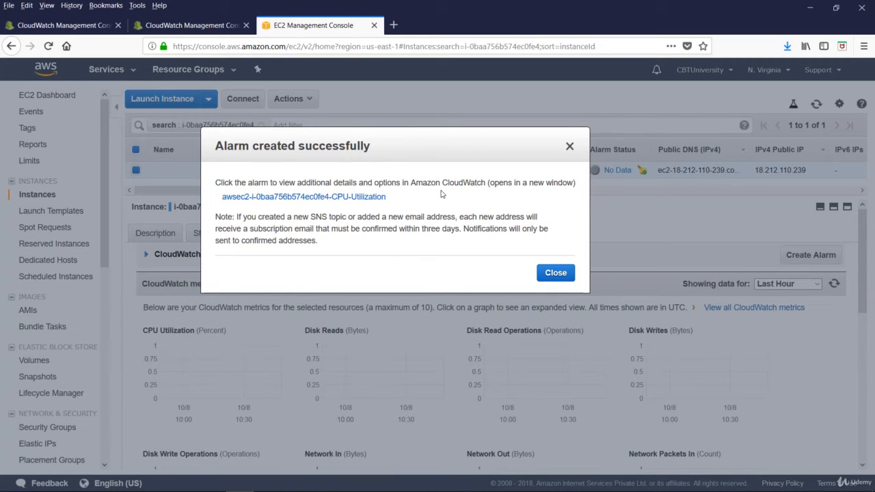
Open the new CPU utilization alarm in CloudWatch, and close the alarm creation confirmation in EC2
left_click(304, 197)
key("ctrl+shift+Tab")
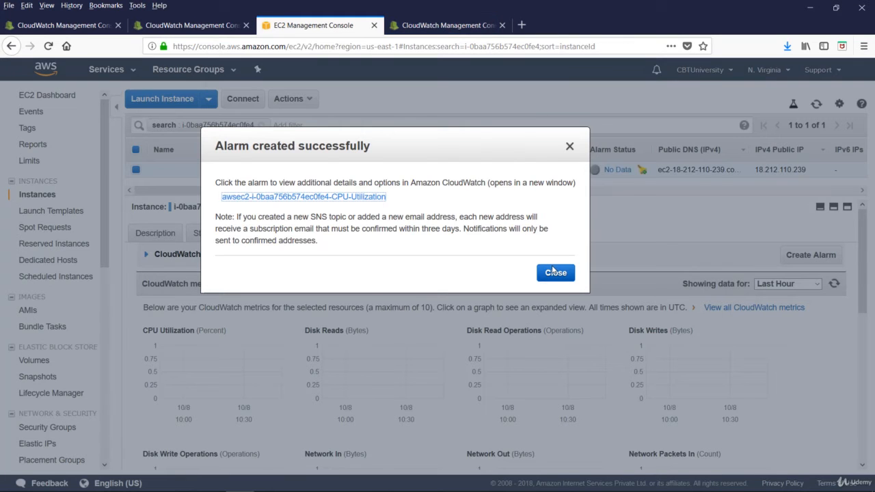
left_click(554, 272)
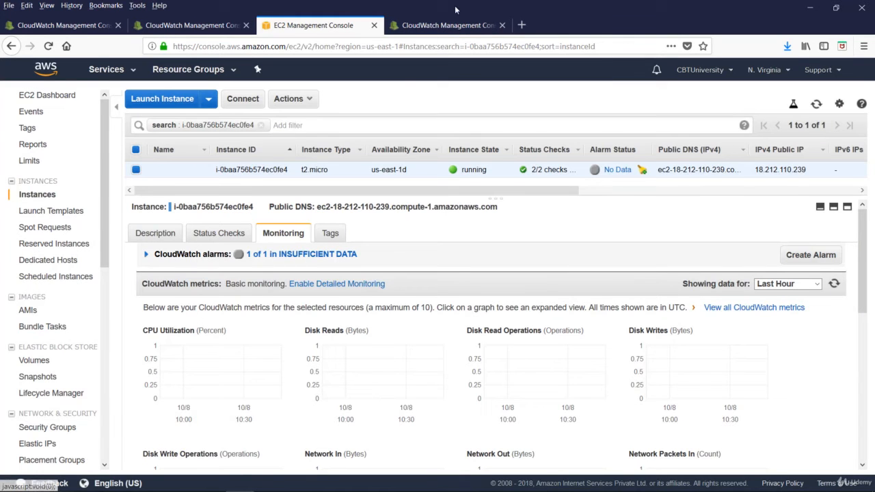
key("ctrl+Tab")
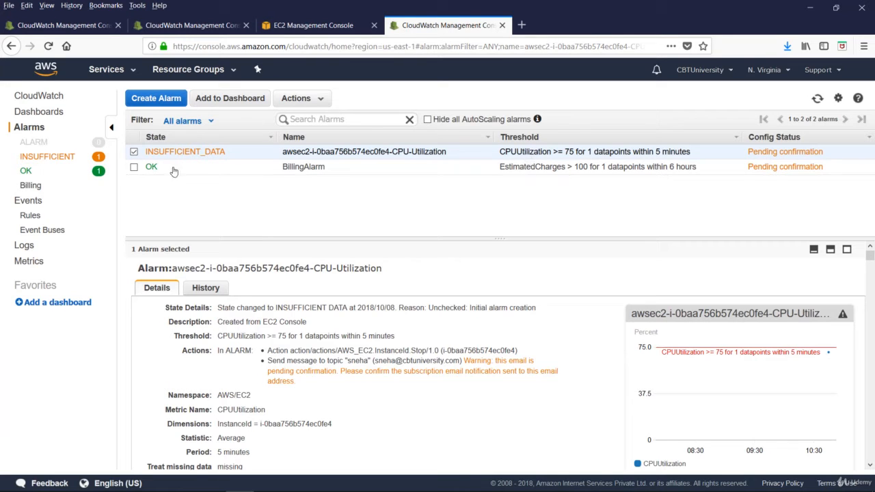
Review the CPU utilization alarm's details among the insufficient-data alarms, and view the billing alarms
left_click(44, 157)
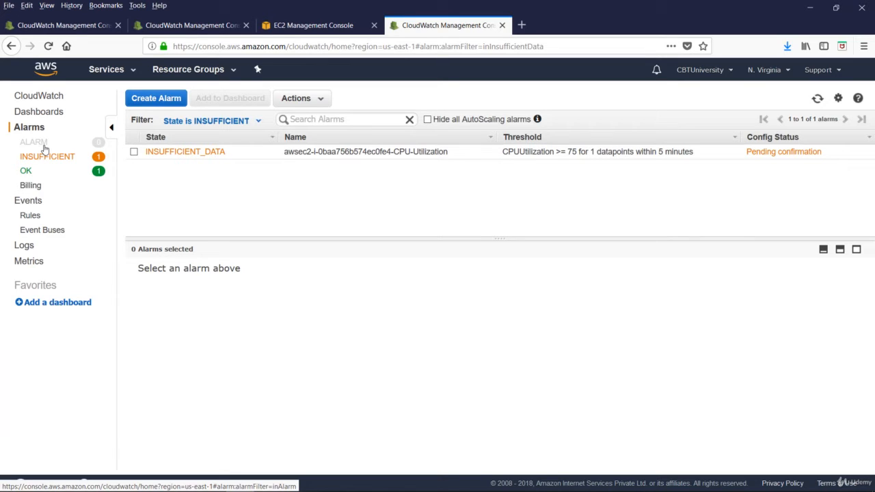
left_click(223, 152)
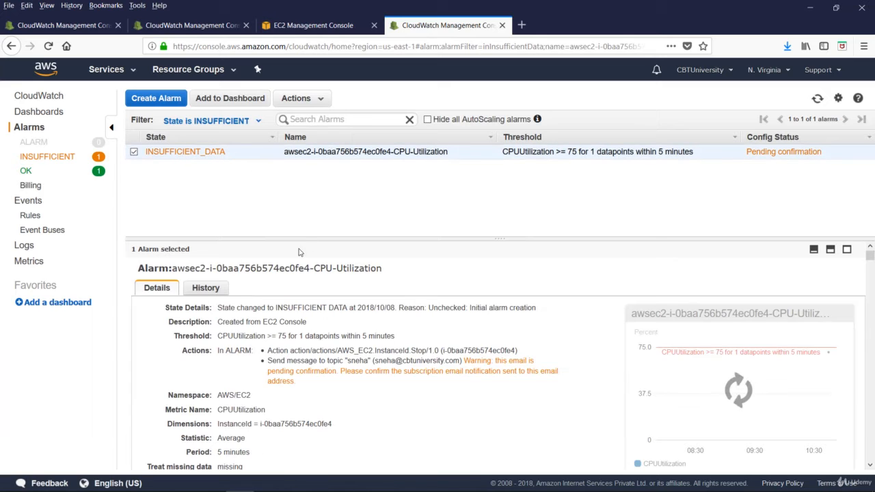
left_click(30, 185)
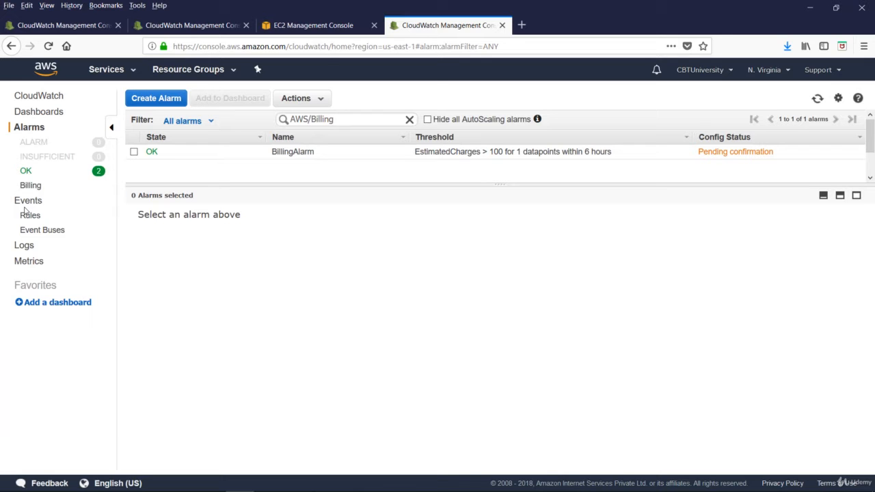
Start a new CloudWatch Events rule with an event pattern that matches events by service
left_click(28, 202)
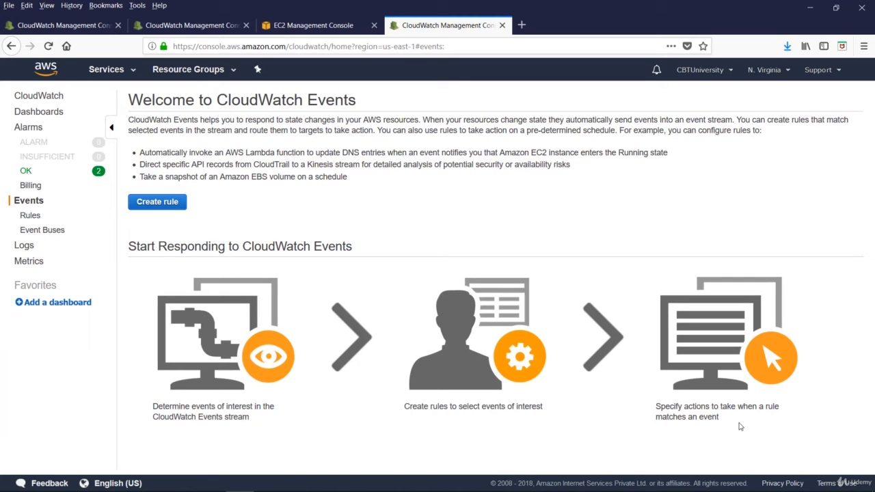
left_click(162, 207)
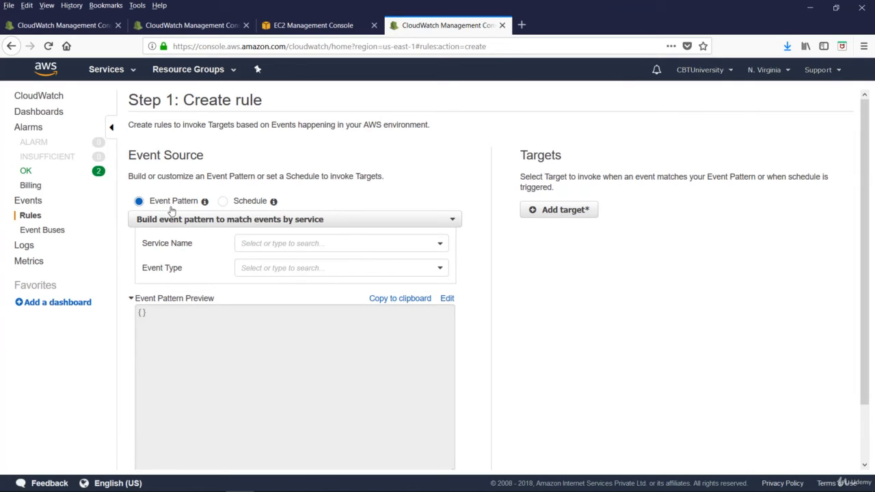
left_click(244, 225)
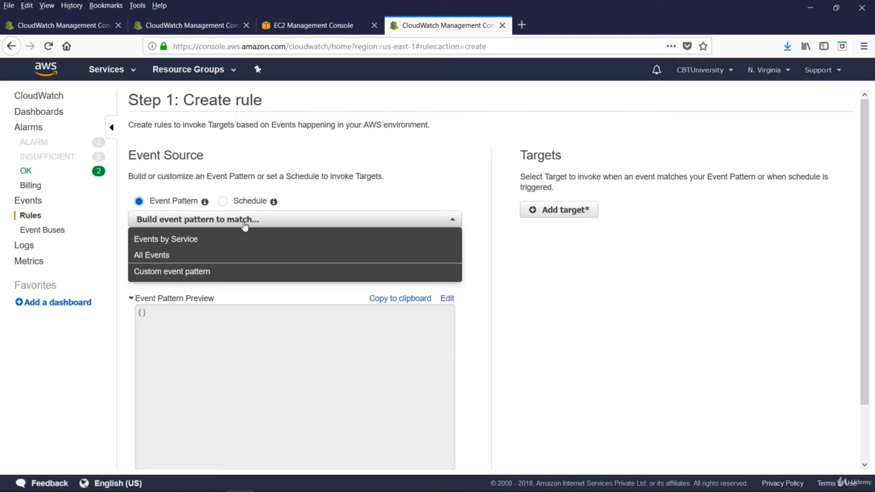
left_click(154, 259)
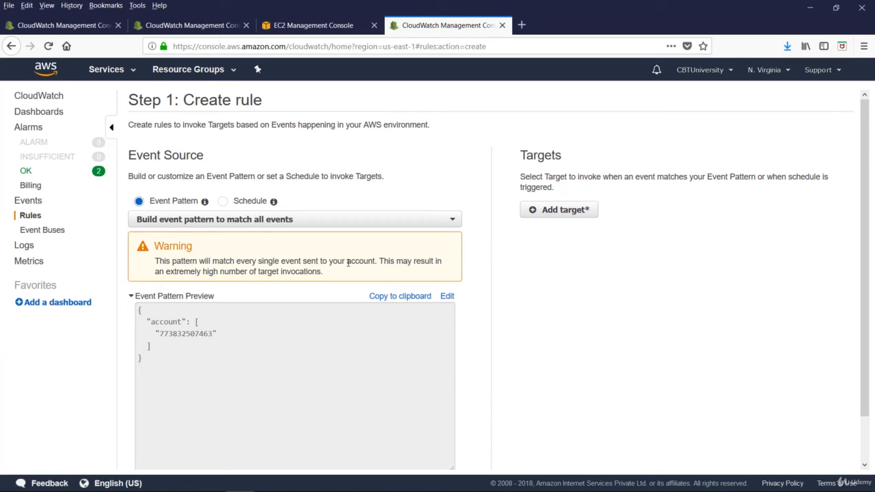
left_click(205, 218)
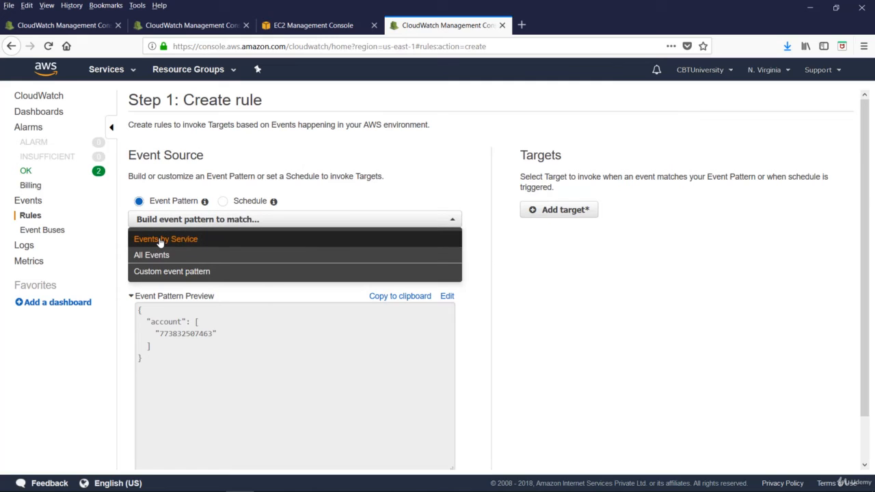
left_click(160, 240)
Set the event pattern's service name to Auto Scaling and its event type to All Events
left_click(295, 244)
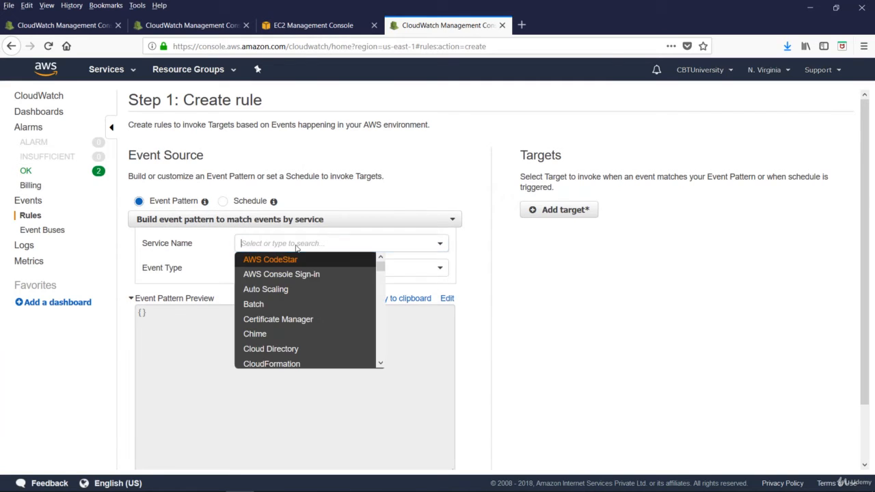
left_click(268, 275)
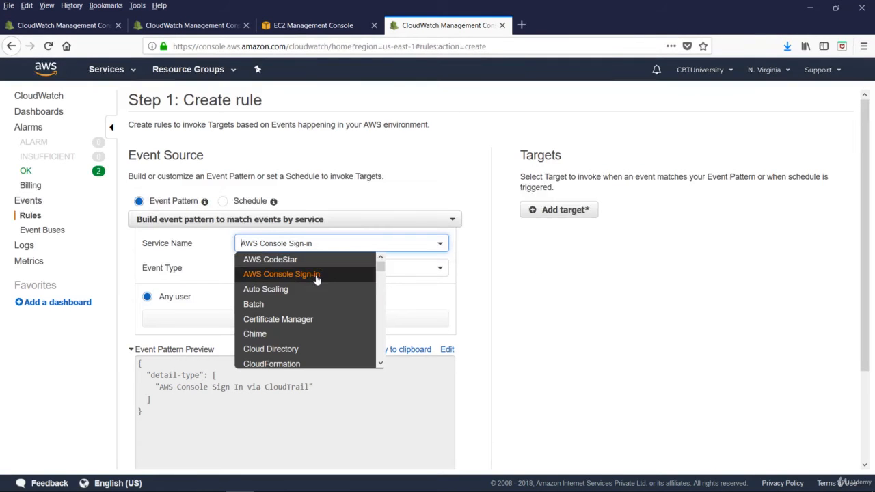
left_click(267, 289)
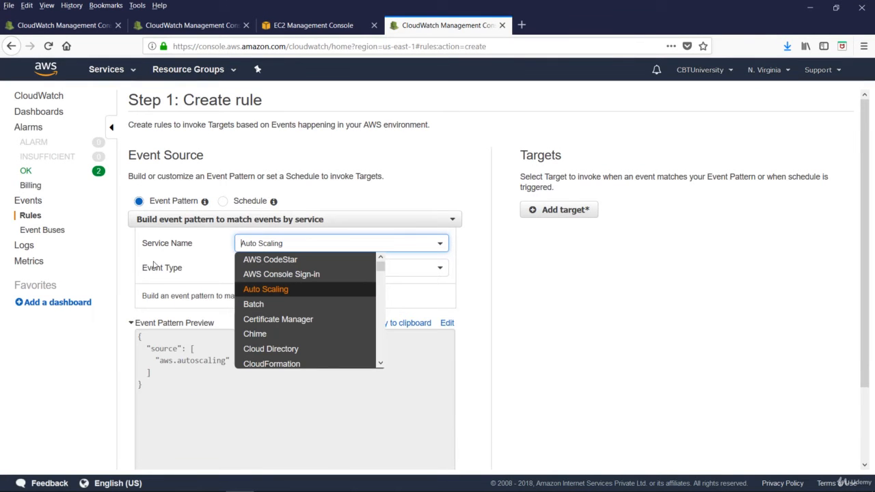
left_click(269, 291)
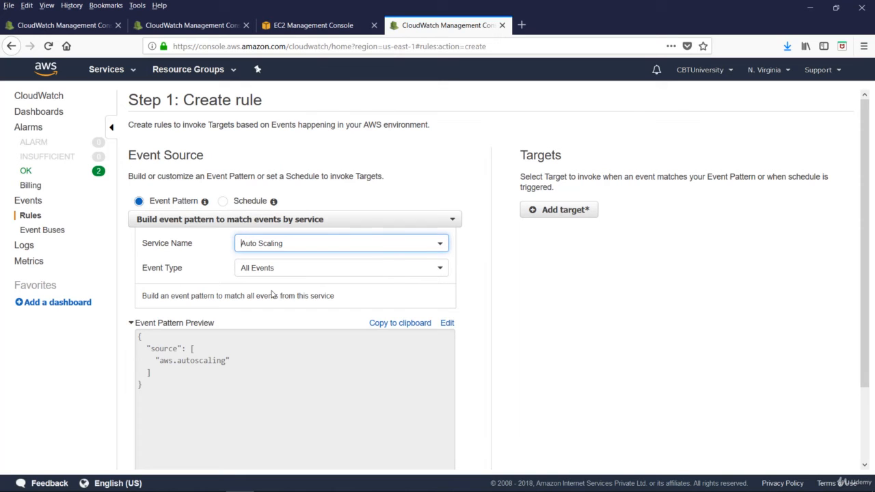
left_click(306, 270)
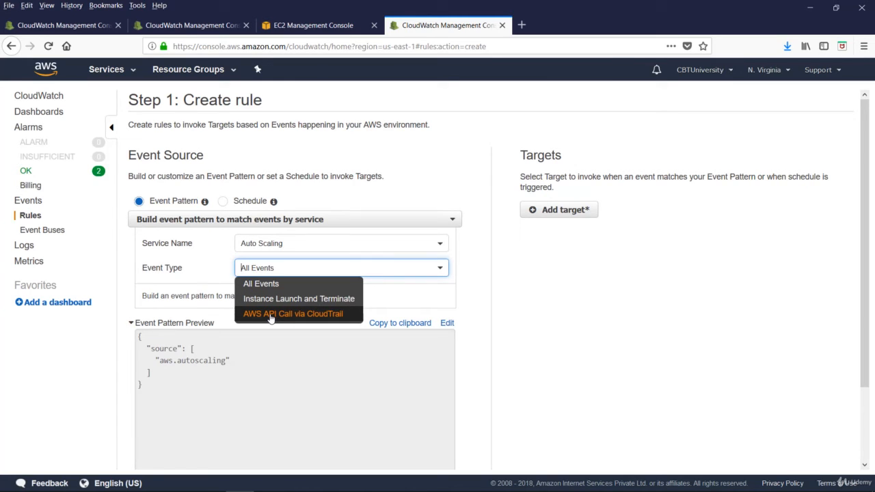
left_click(262, 287)
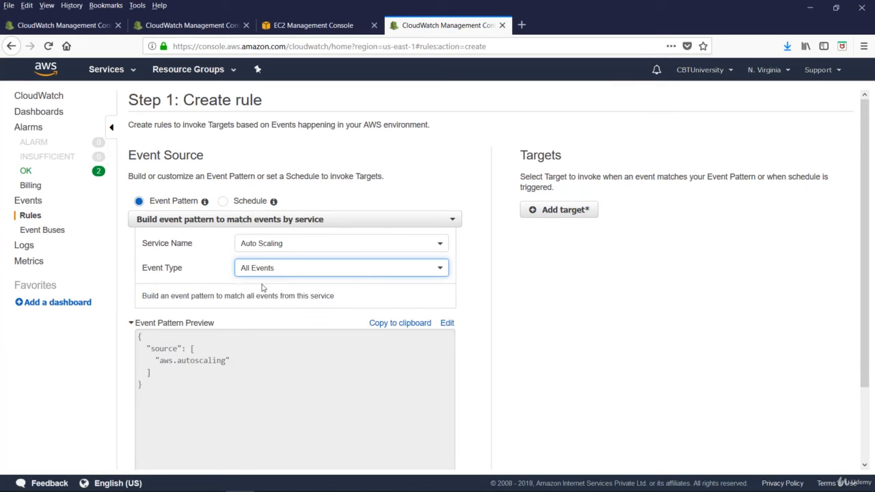
Examine the Auto Scaling event pattern's source and its sample events
scroll(238, 341, "down", 2)
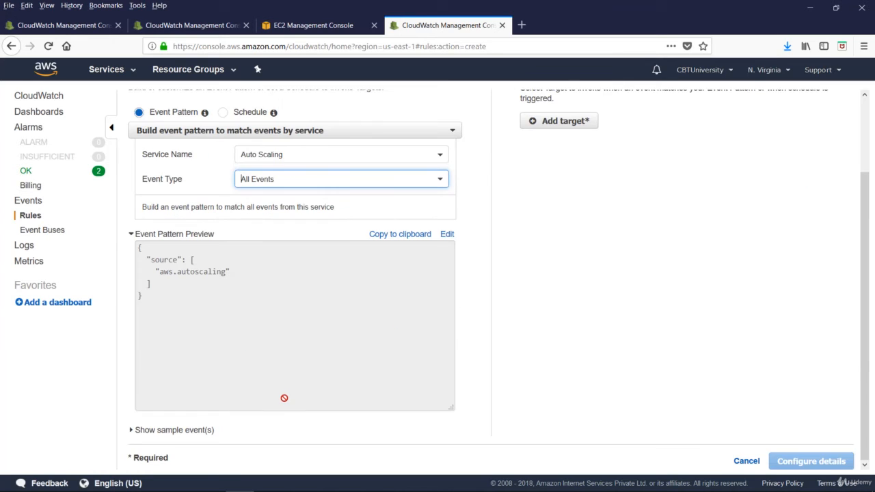
left_click(447, 233)
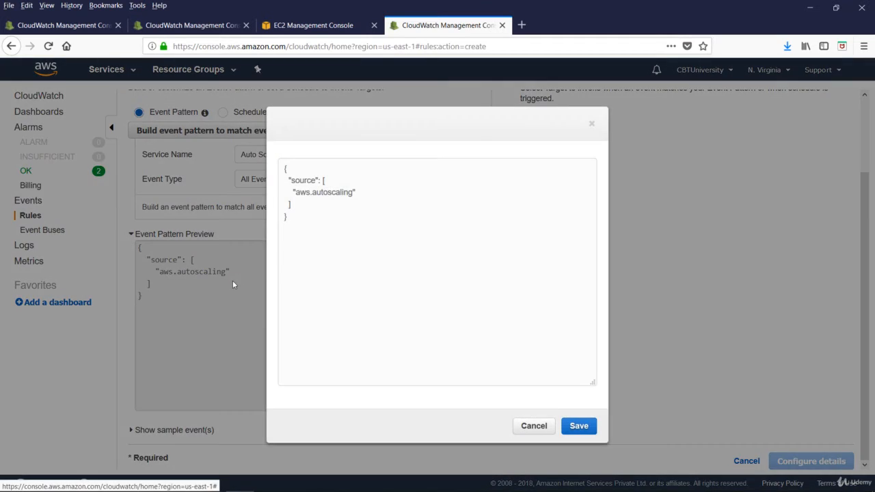
left_click(233, 280)
left_click(137, 432)
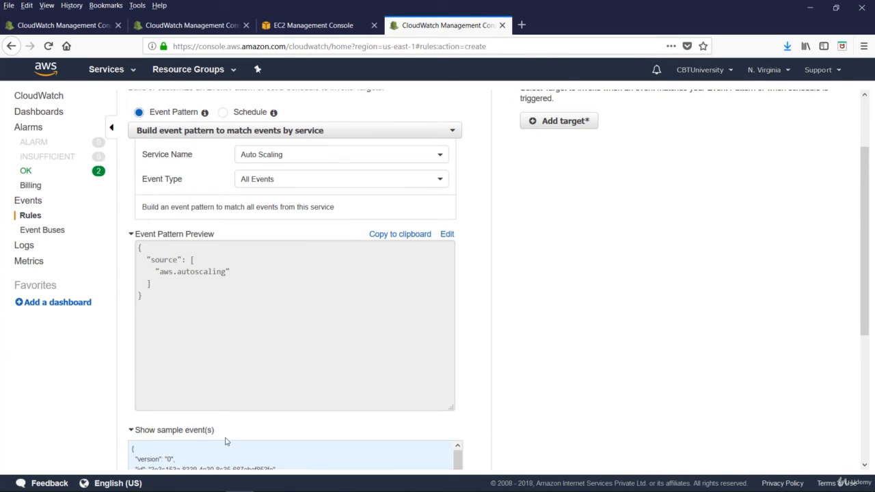
scroll(225, 440, "down", 4)
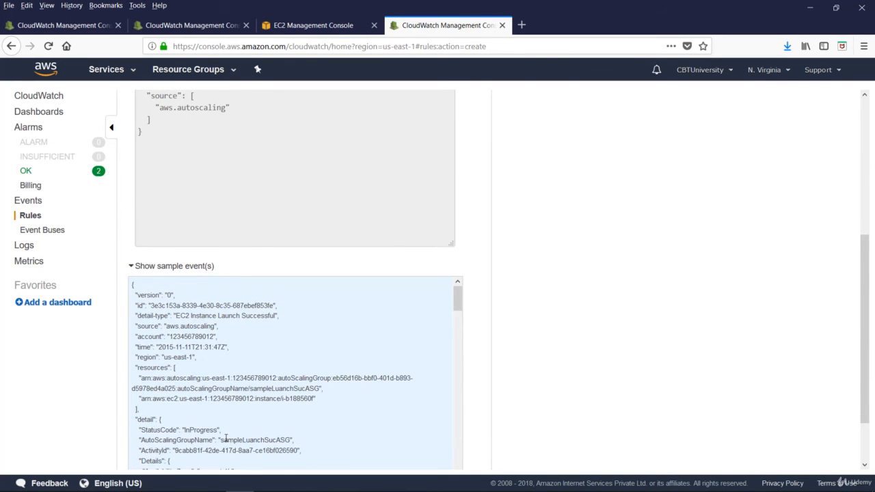
scroll(236, 188, "up", 6)
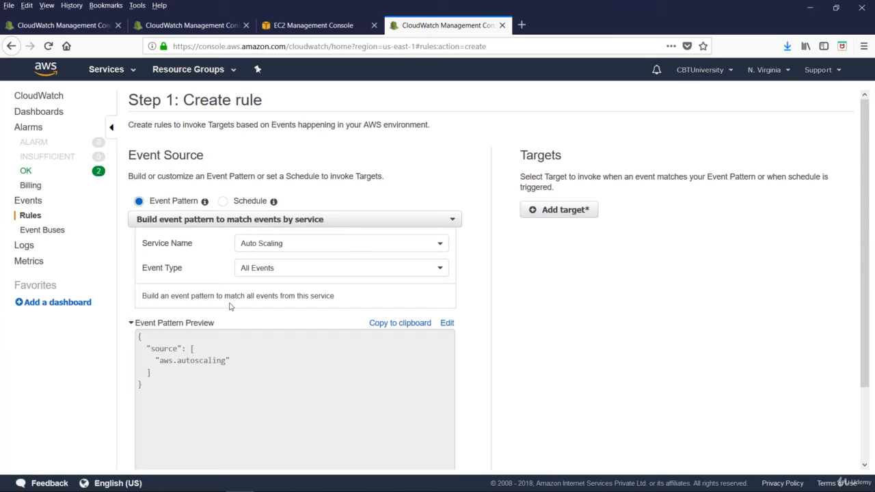
Add an SNS topic target to the rule, select the existing topic other than dynamodb, and check its input options
left_click(571, 212)
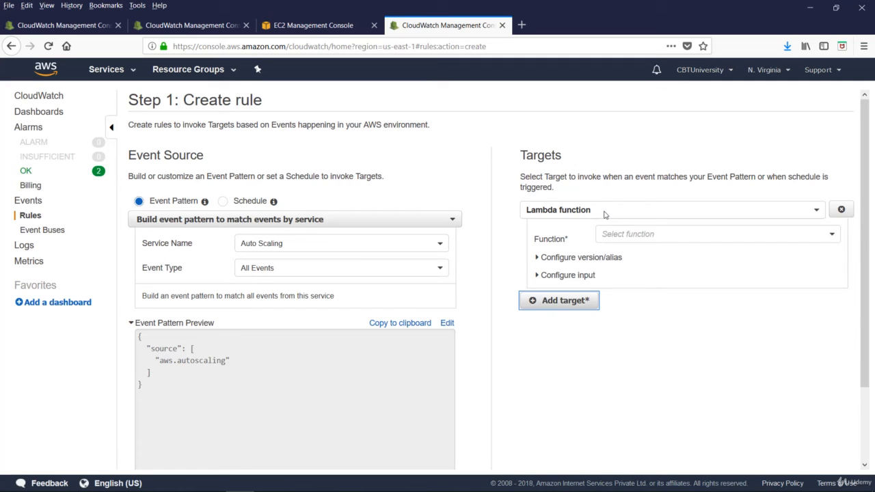
left_click(606, 214)
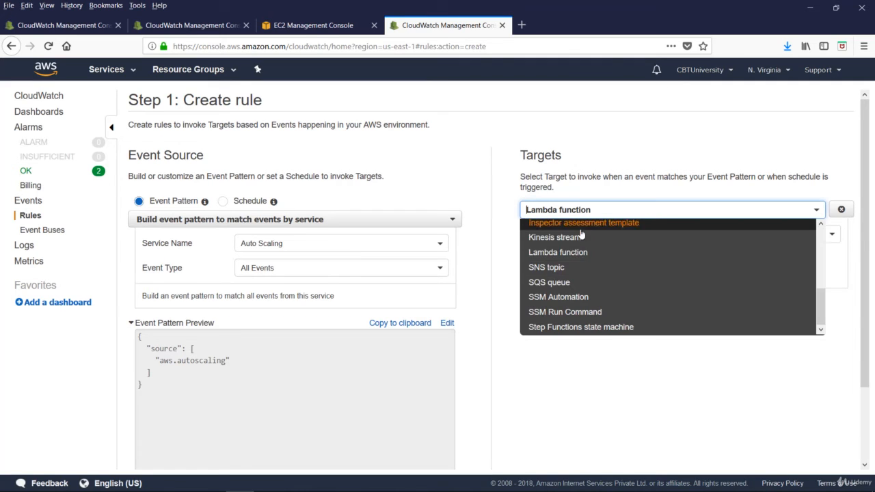
left_click(558, 269)
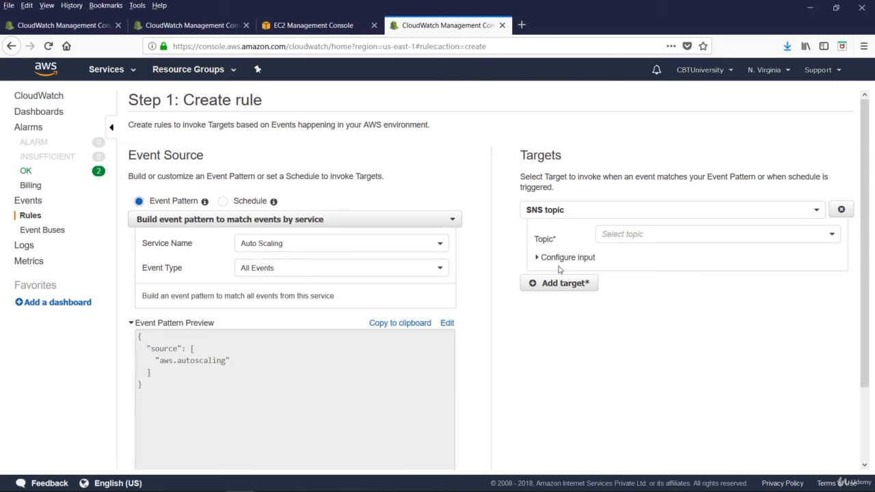
left_click(650, 234)
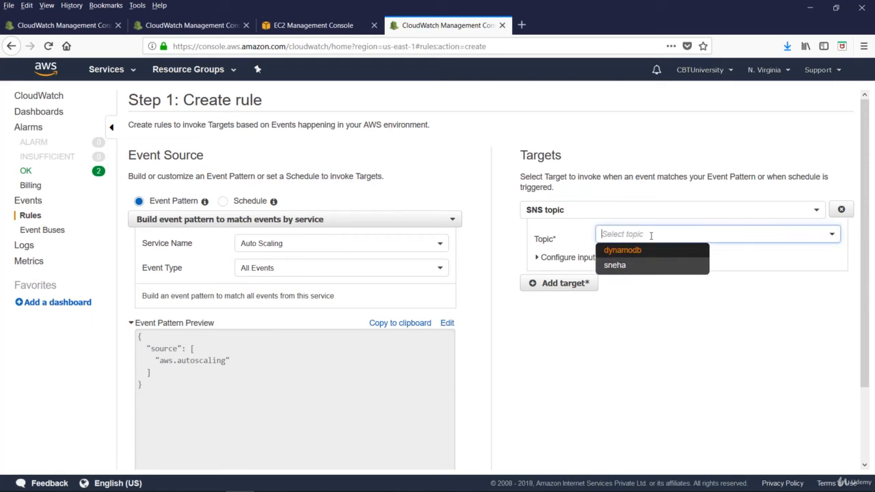
left_click(618, 266)
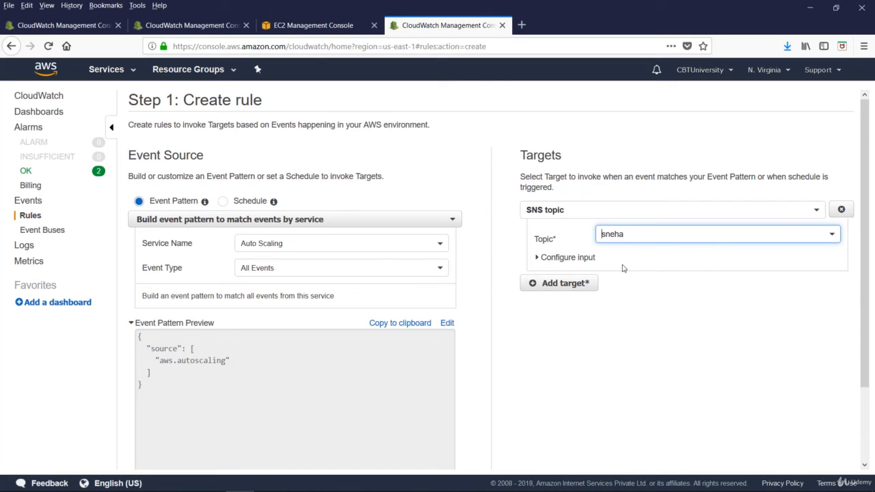
left_click(537, 257)
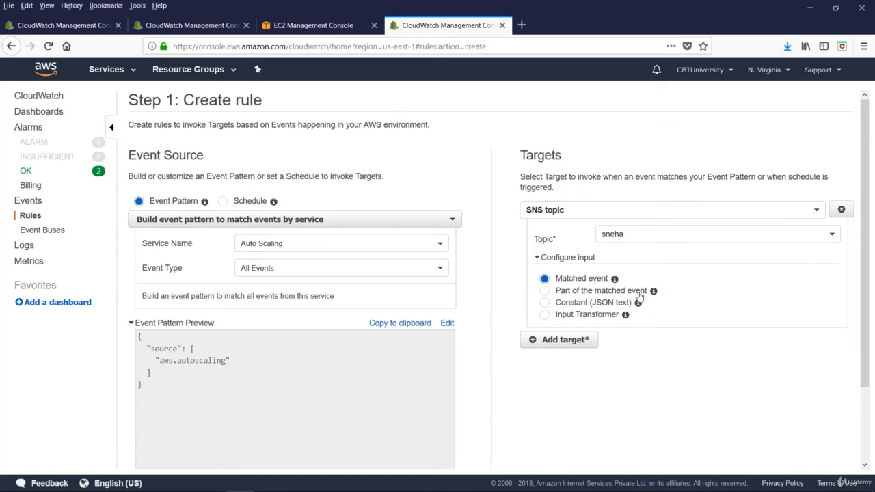
scroll(683, 369, "down", 2)
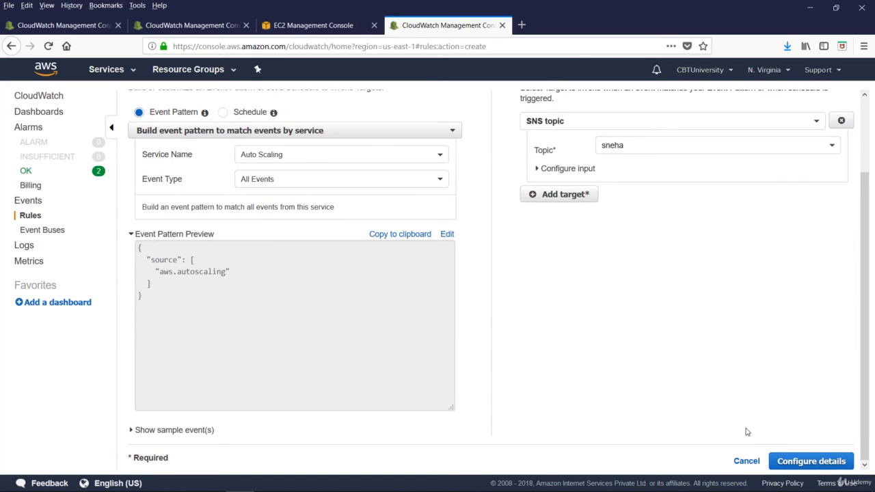
Name the rule ec2-win-autoscaling-event with the description "test", and create it in the enabled state
left_click(807, 463)
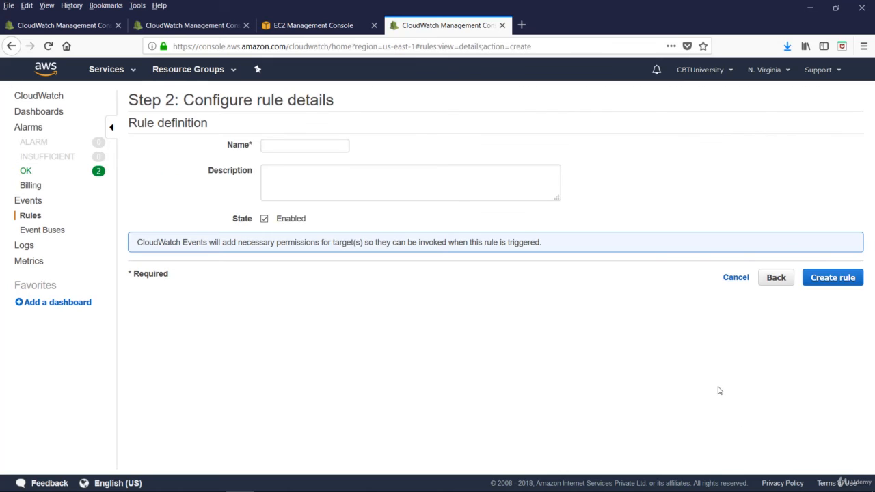
left_click(306, 141)
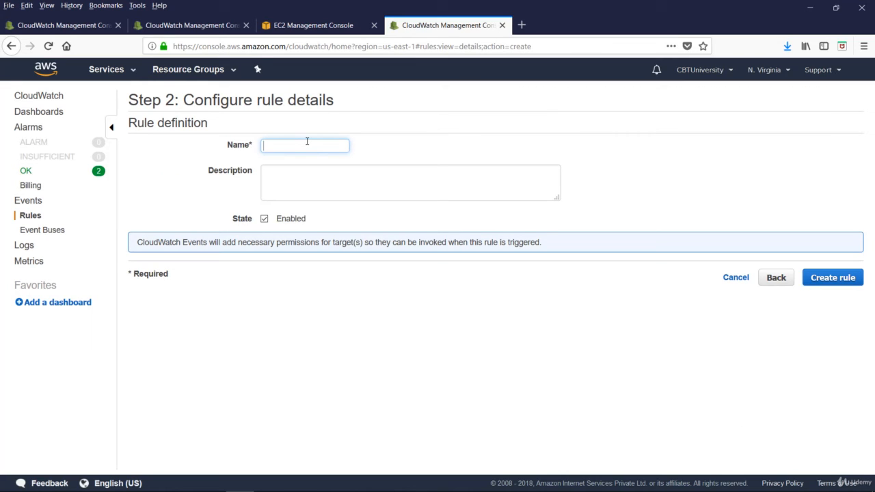
type("ec2-win-autoscaling-event")
left_click(287, 181)
type("test")
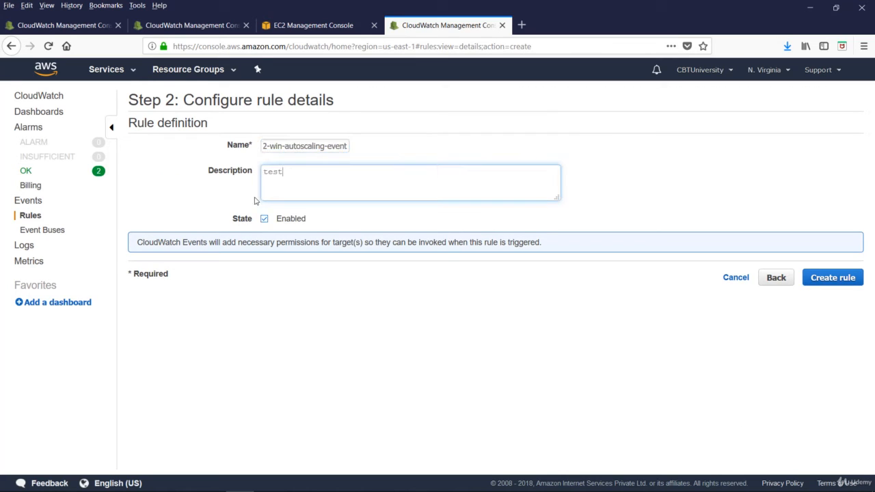
left_click(841, 279)
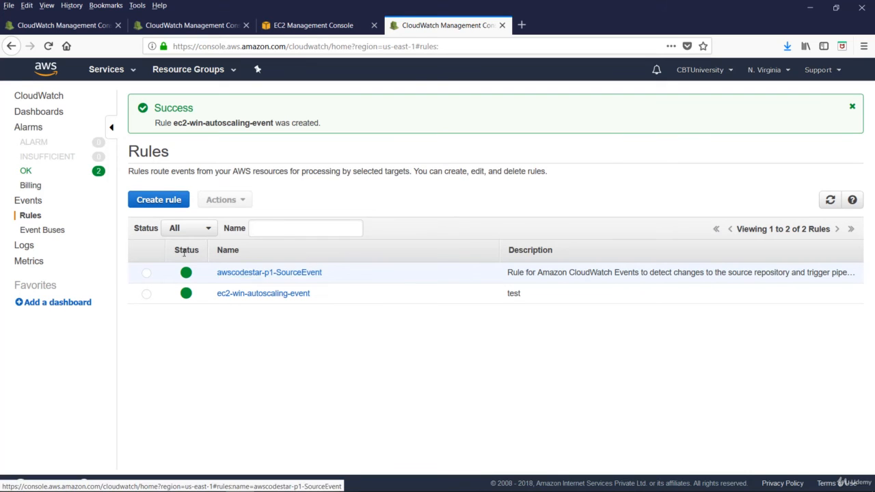
View the schedule source for a new event rule, and look over the log groups and metrics pages
left_click(157, 200)
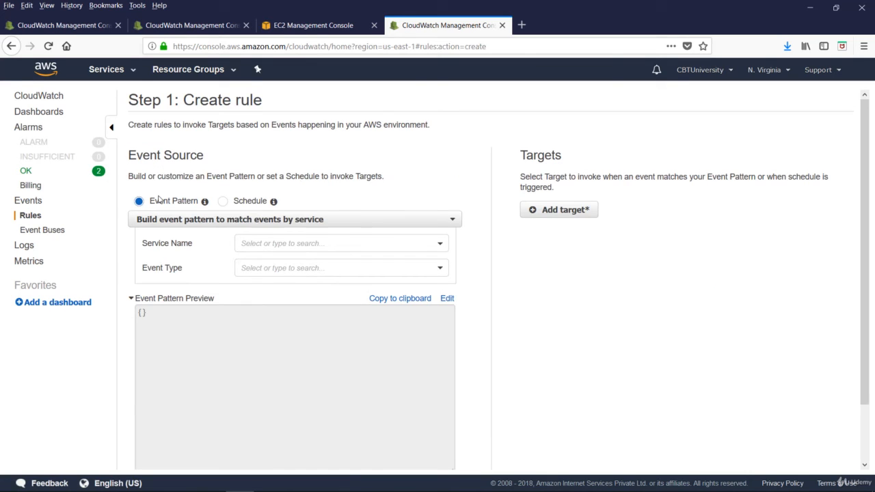
left_click(224, 202)
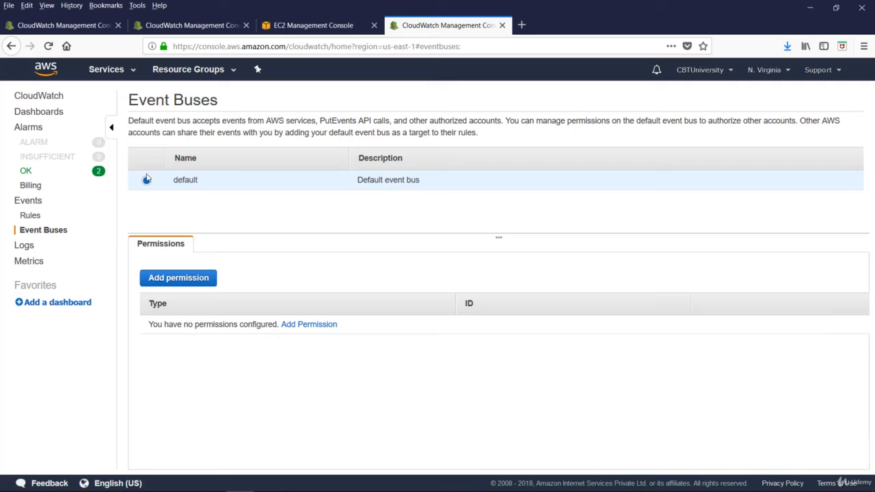
left_click(22, 250)
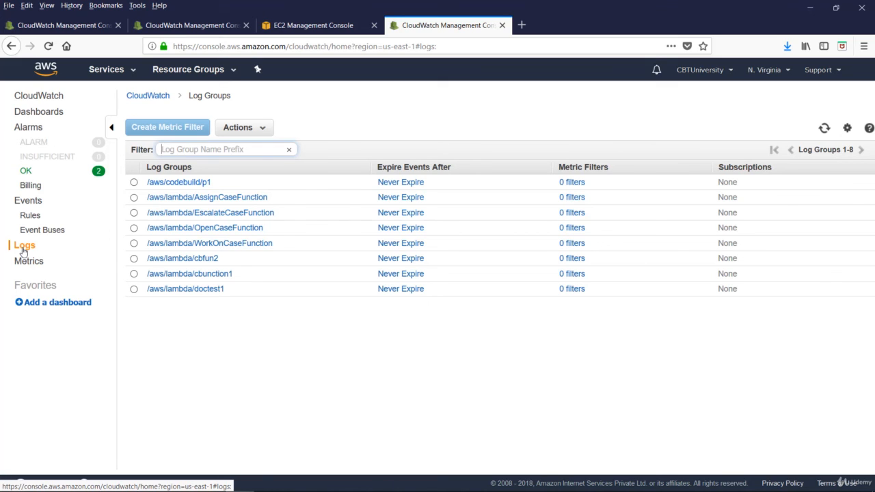
left_click(26, 260)
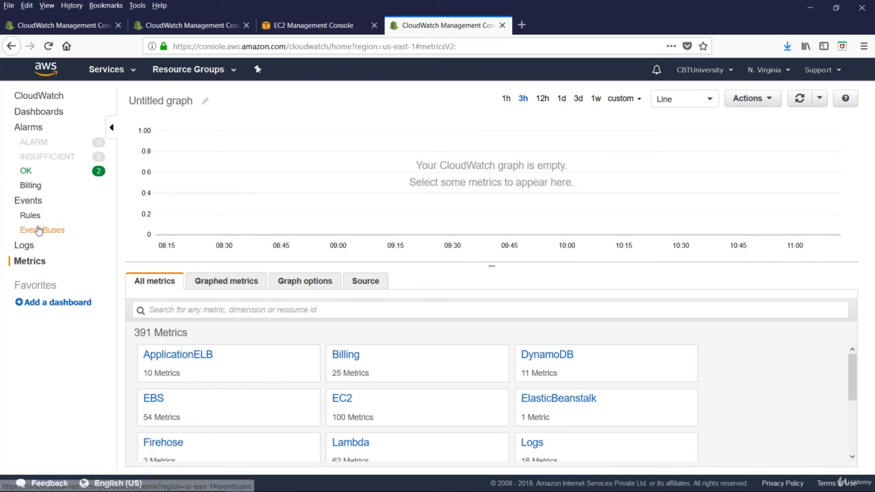
Create a new CloudWatch log group named ba-fun
left_click(24, 245)
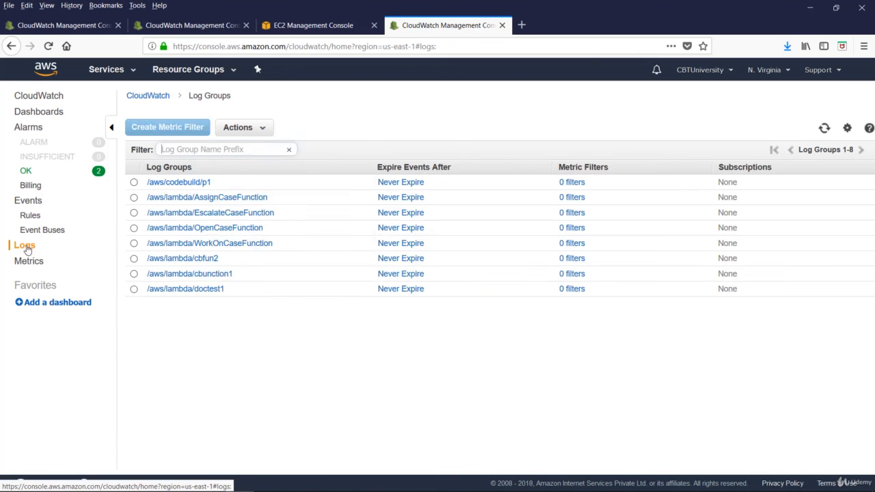
left_click(241, 127)
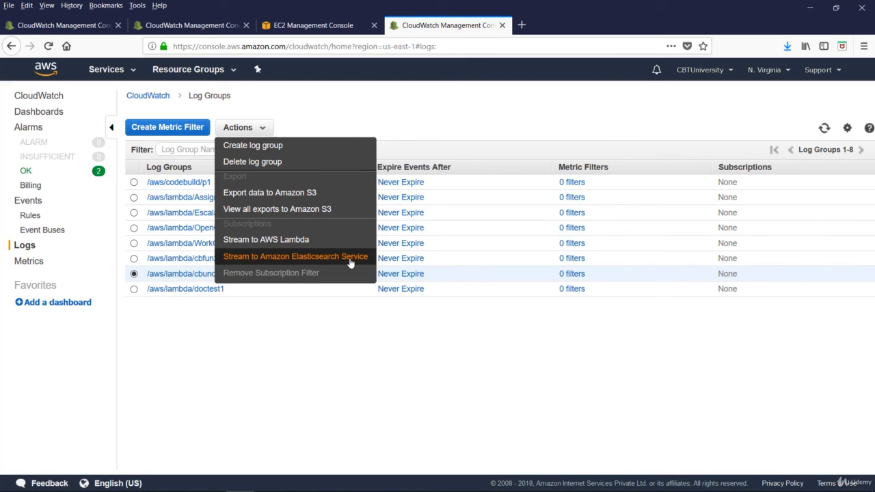
left_click(270, 148)
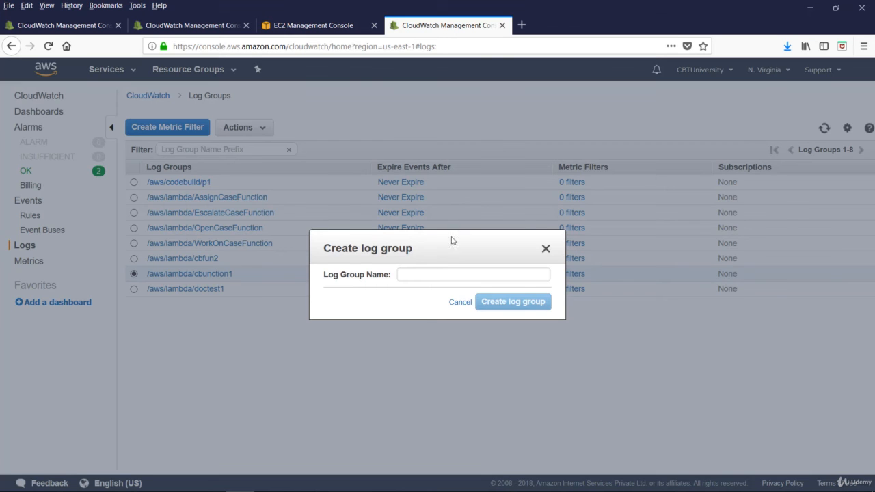
left_click(455, 276)
type("ba-")
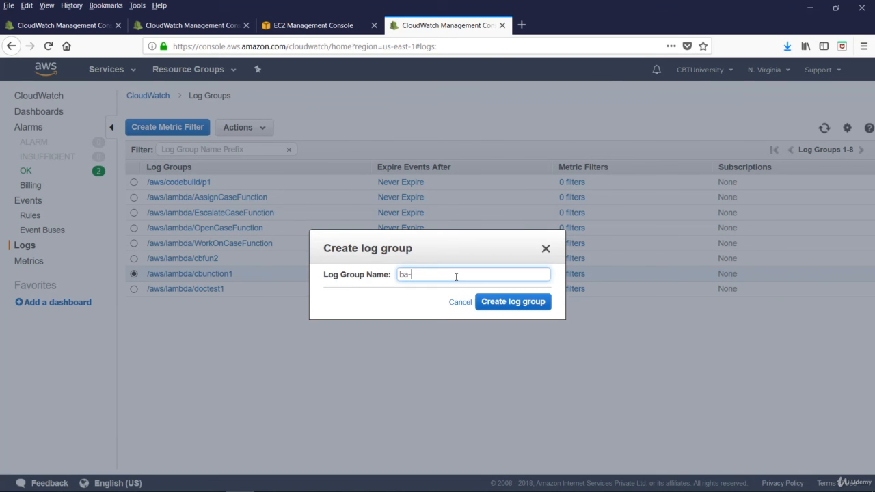
type("fun")
key("Return")
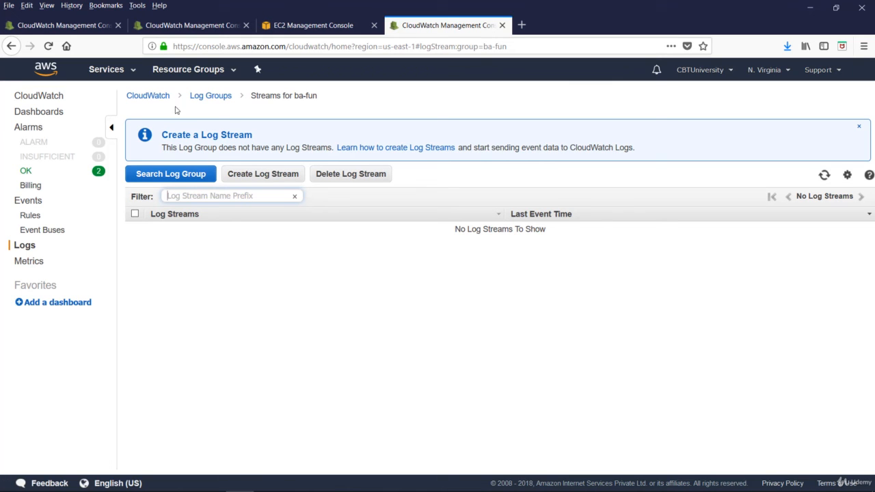
Examine the metric filter definition for the /aws/codebuild/p1 log group, including its filter pattern and metric assignment
left_click(145, 96)
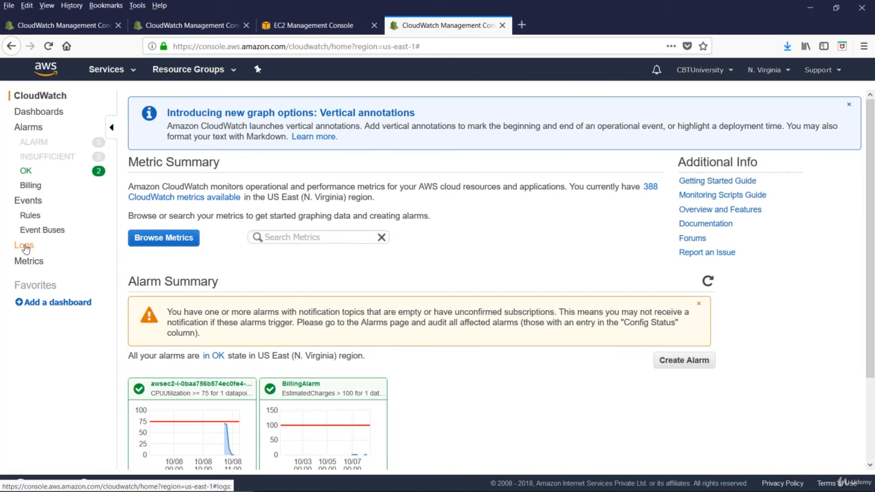
left_click(25, 246)
left_click(134, 258)
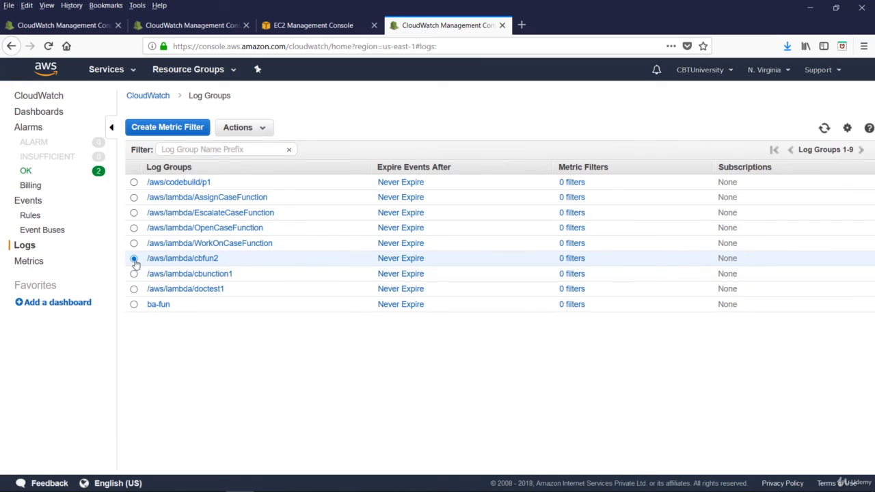
left_click(134, 182)
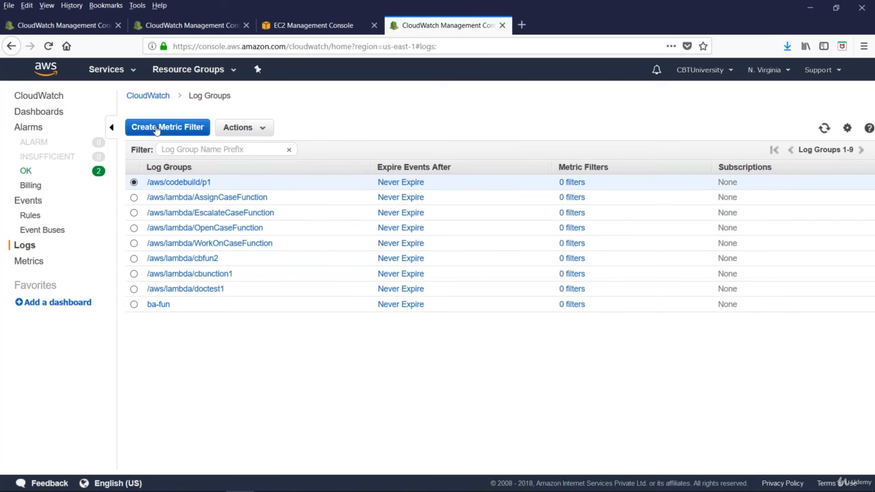
left_click(156, 129)
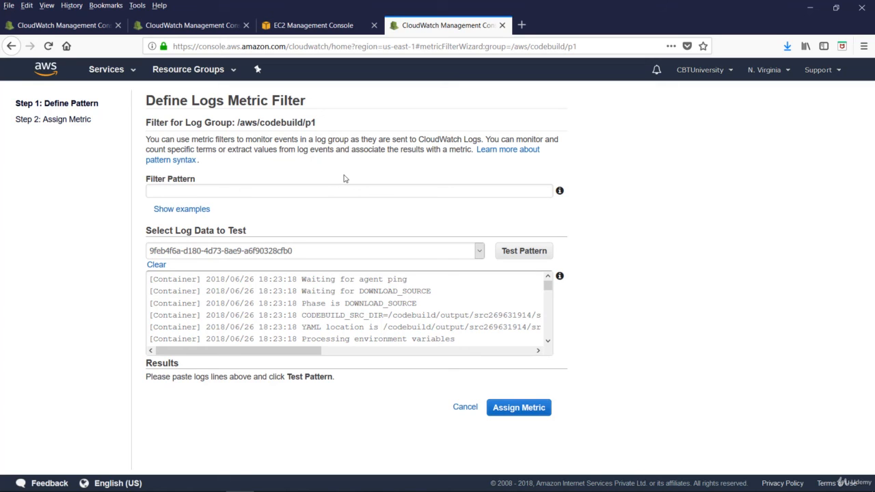
left_click(210, 190)
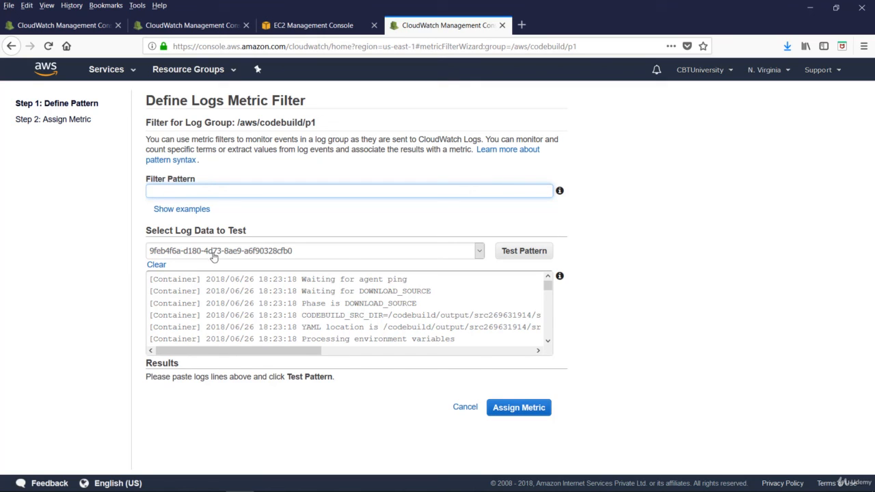
left_click(62, 121)
left_click(417, 303)
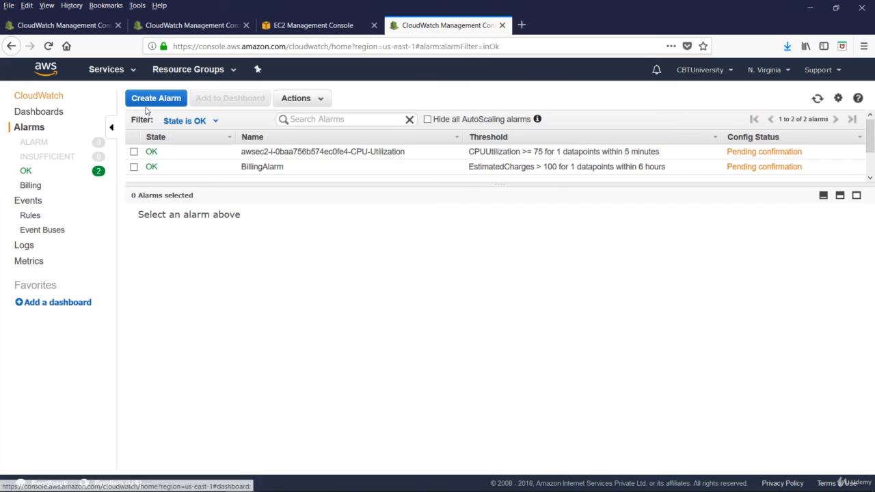
View the alarms in the ALARM state and the alarm summary on the CloudWatch overview
left_click(41, 145)
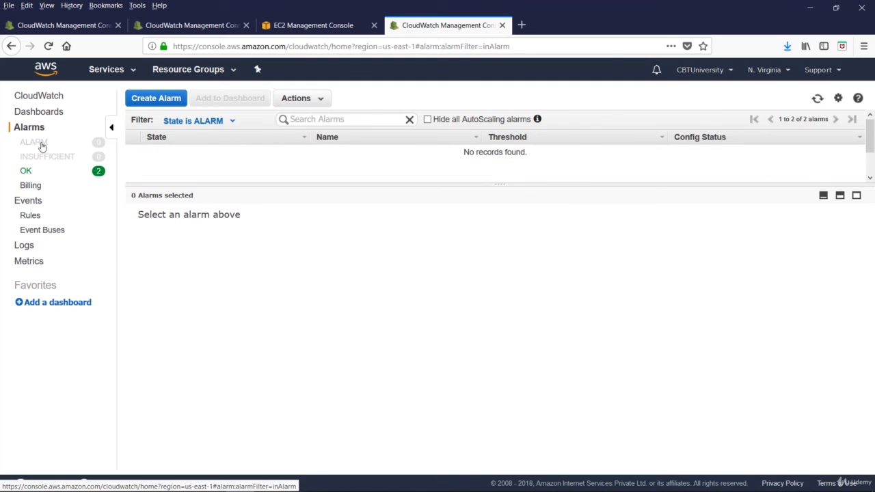
left_click(184, 120)
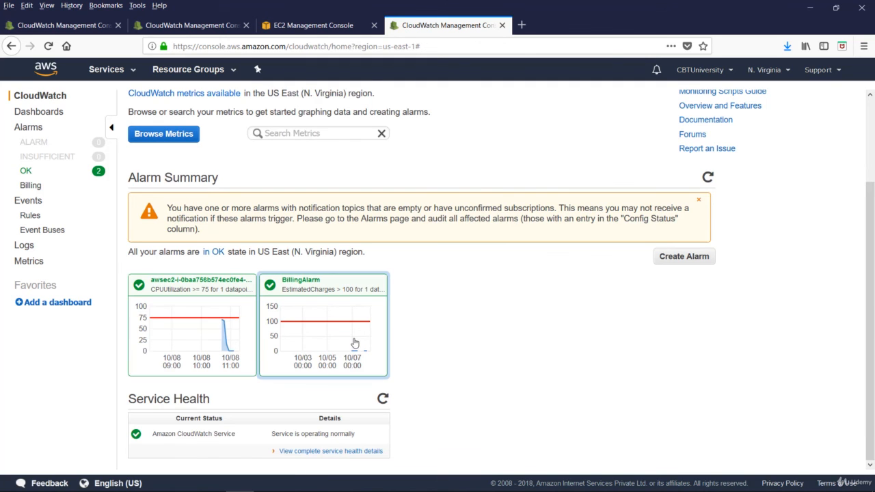
scroll(208, 341, "up", 3)
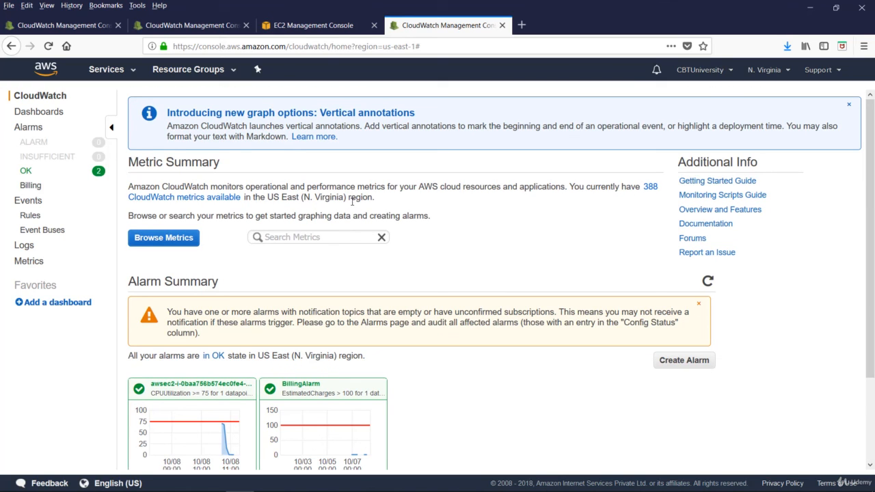
Browse the metric categories of all AWS services available in the region
left_click(216, 199)
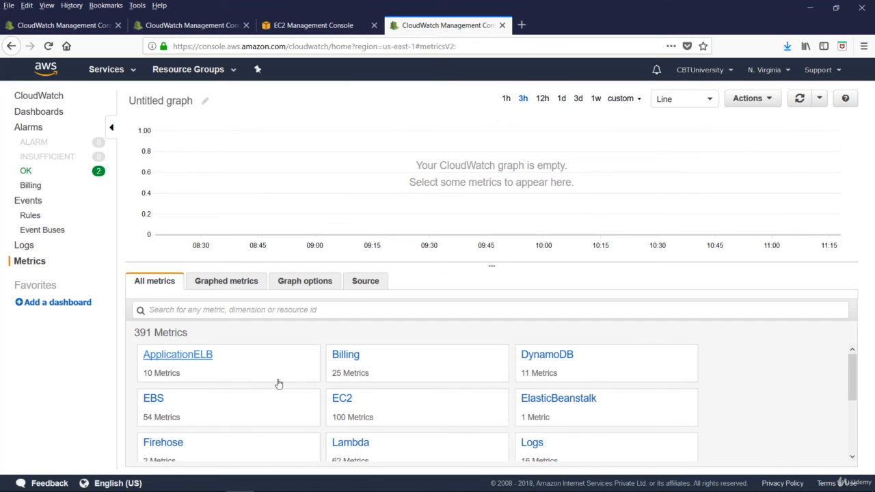
scroll(468, 415, "down", 1)
scroll(468, 414, "down", 3)
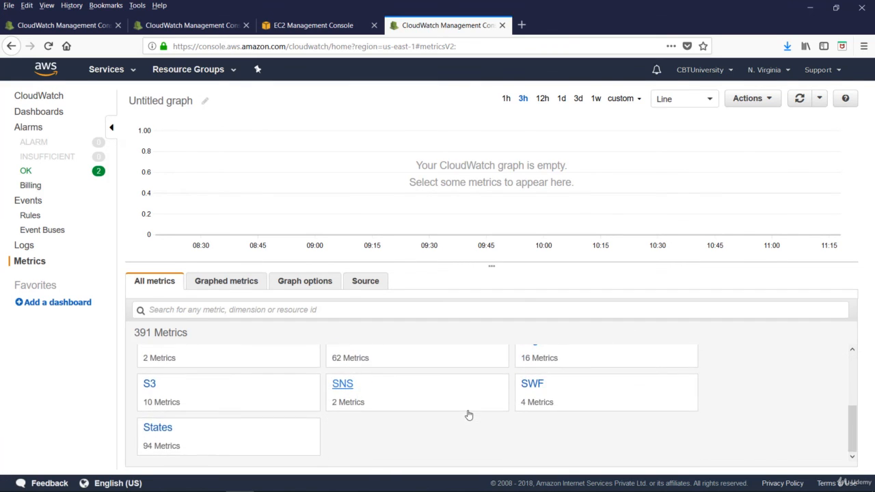
scroll(473, 429, "up", 5)
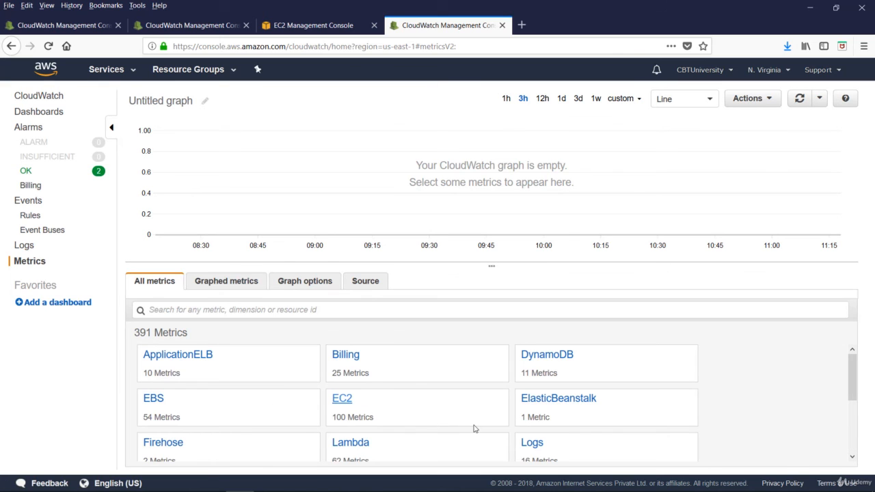
scroll(474, 429, "down", 5)
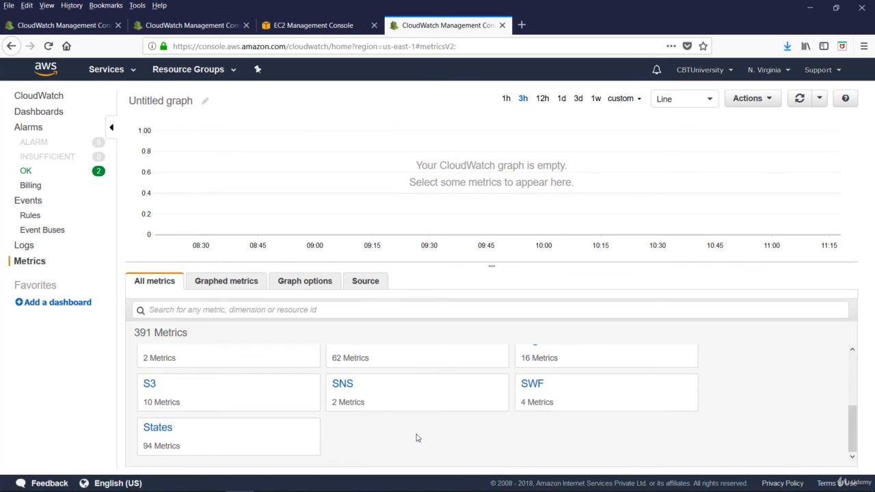